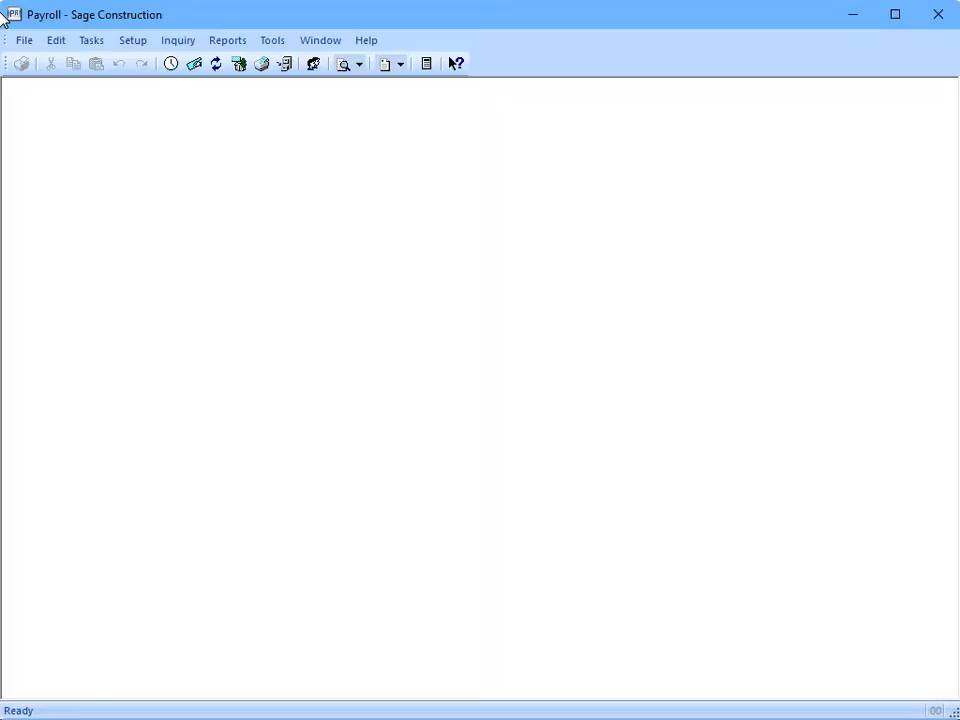
Open the W-2 form modification window and set up the form default with the description default W2 Format
{"action": "left_click", "coordinate": [266, 42]}
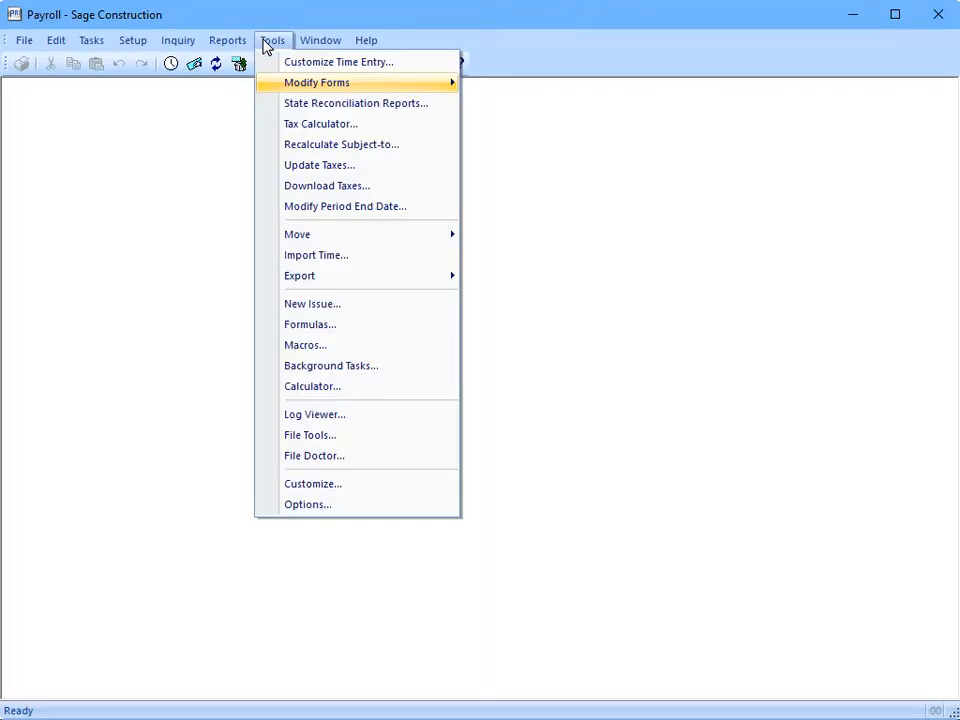
{"action": "mouse_move", "coordinate": [424, 87]}
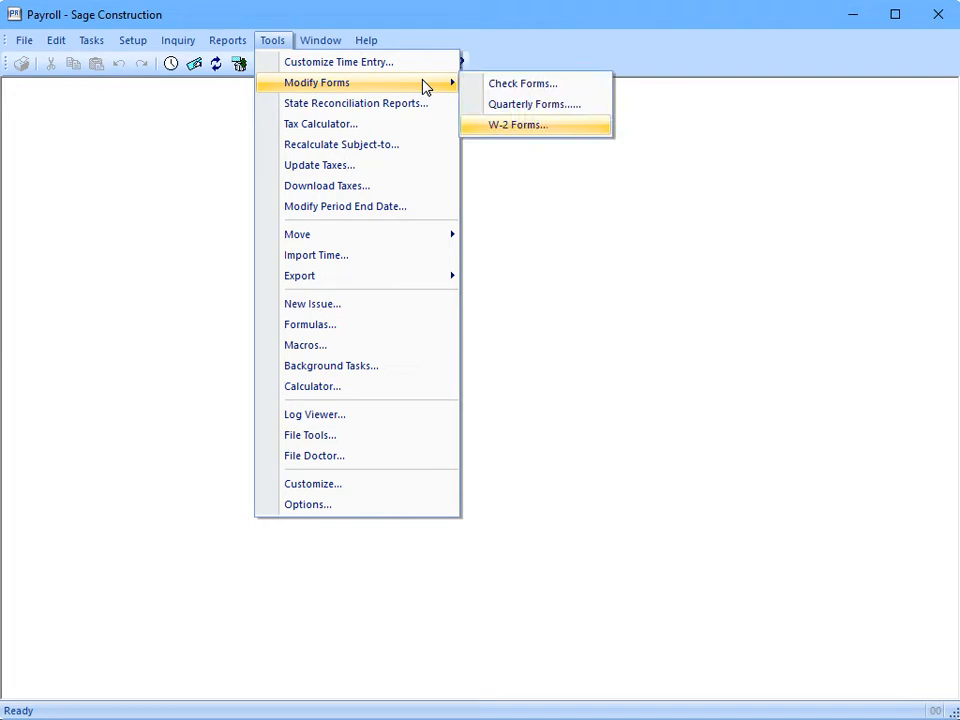
{"action": "left_click", "coordinate": [585, 128]}
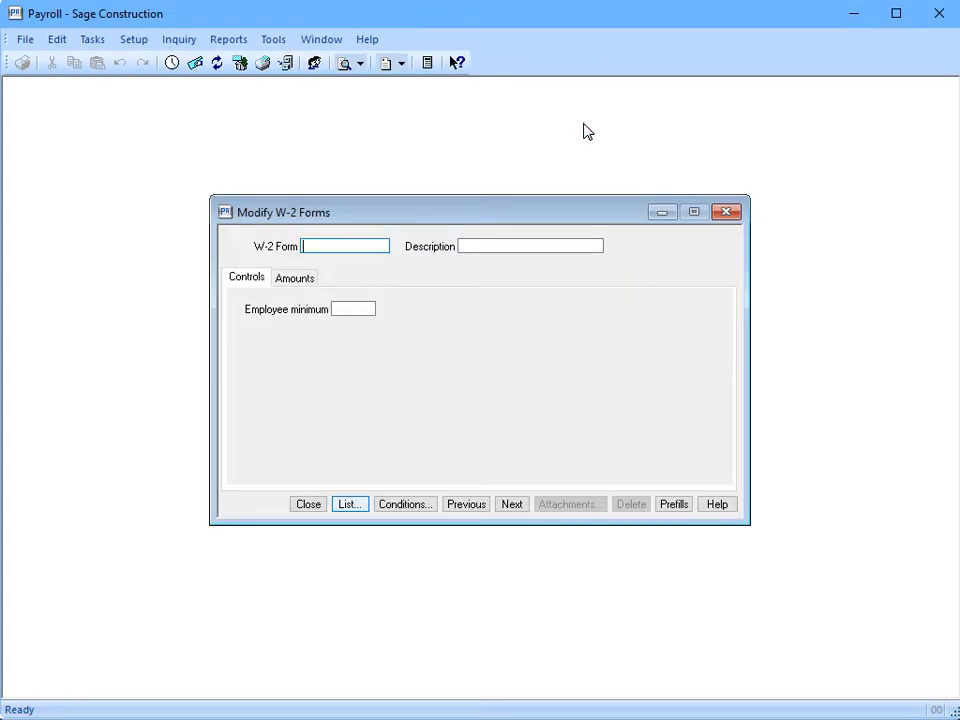
{"action": "left_click", "coordinate": [348, 504]}
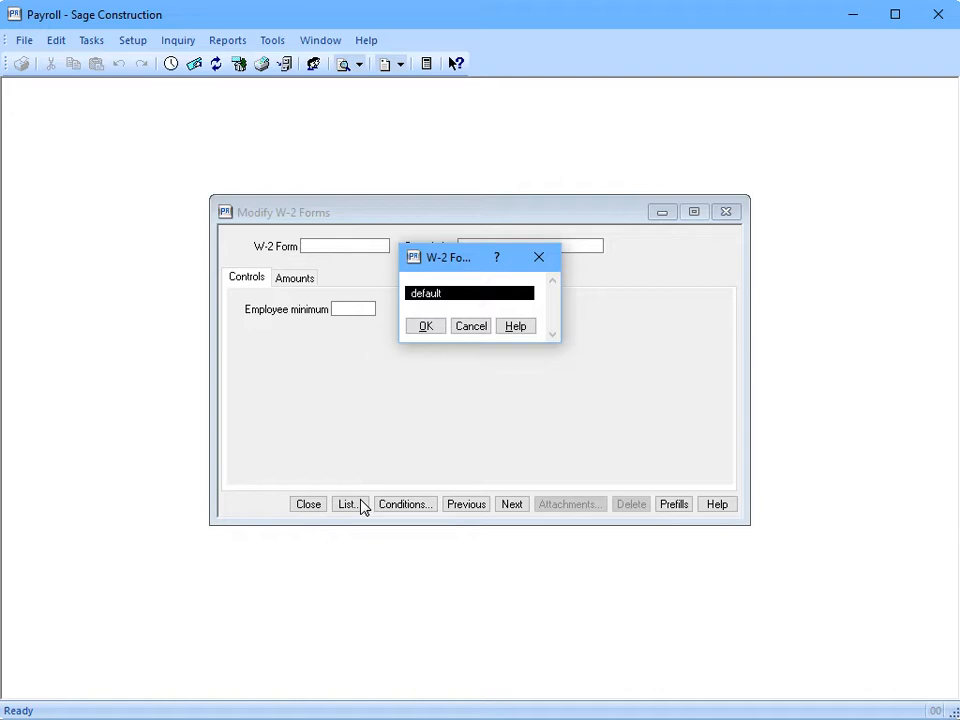
{"action": "left_click", "coordinate": [473, 327]}
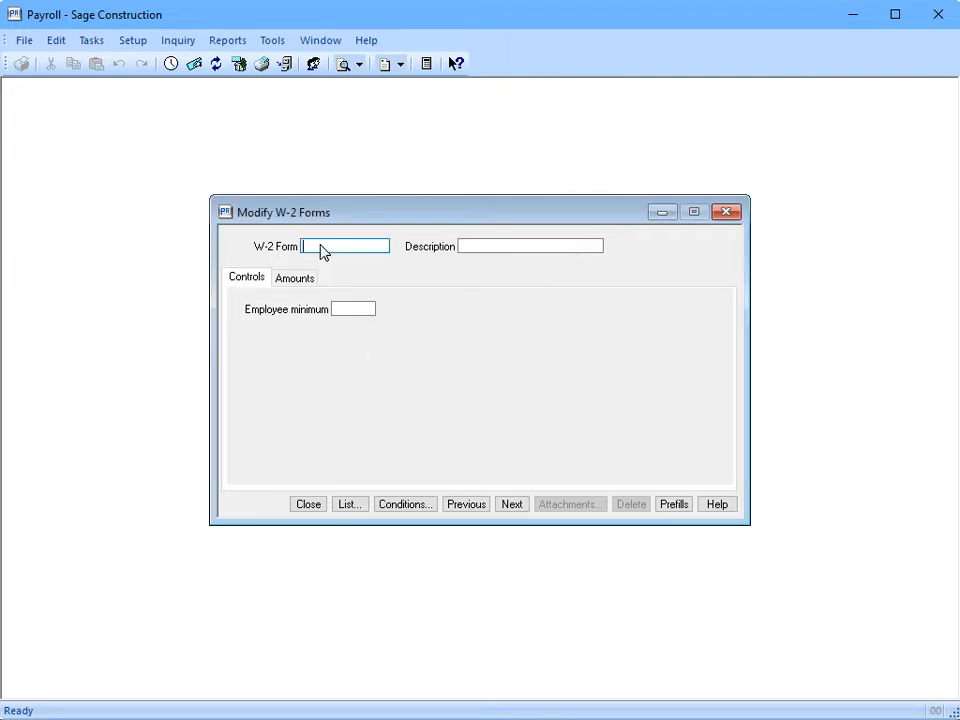
{"action": "type", "text": "W2 Format"}
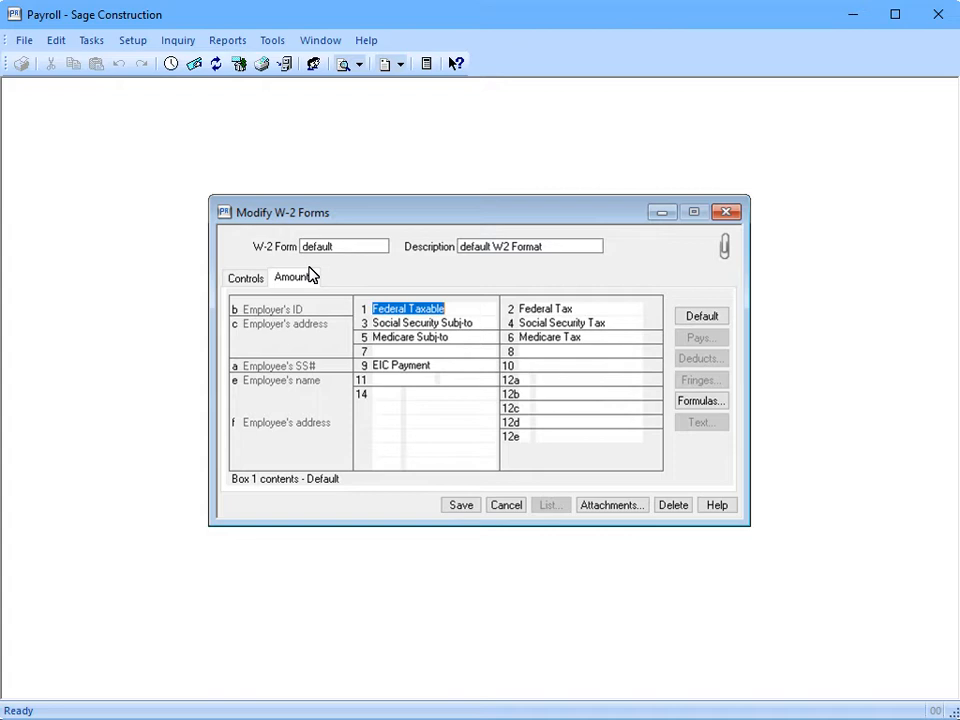
Assign the TIPS pay to box 7 of the W-2 form and view the list of available payroll formulas
{"action": "left_click", "coordinate": [381, 351]}
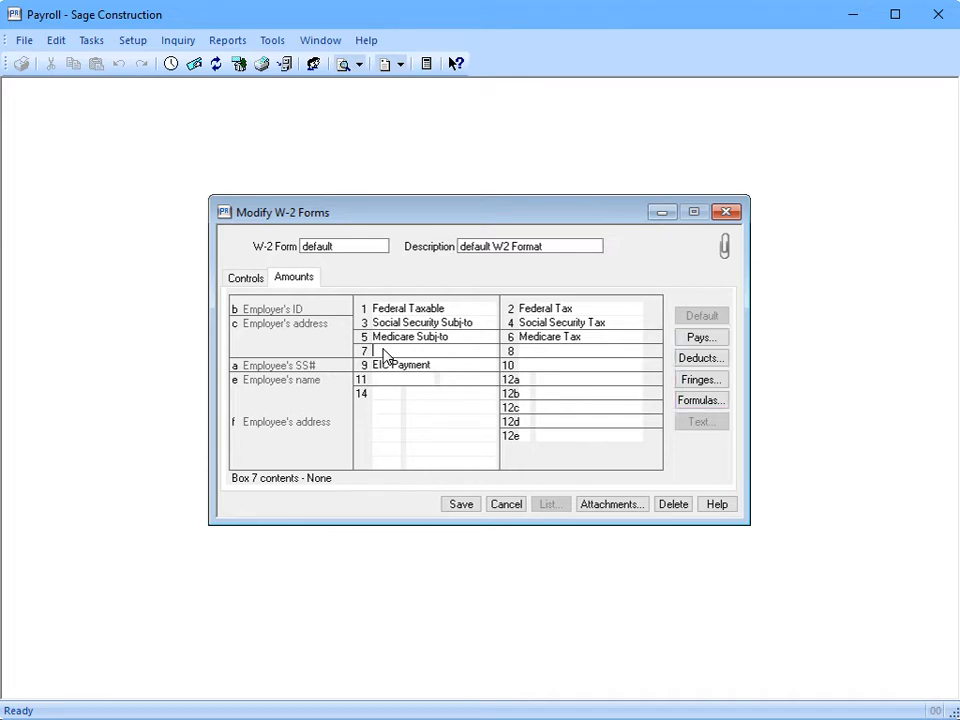
{"action": "left_click", "coordinate": [703, 340]}
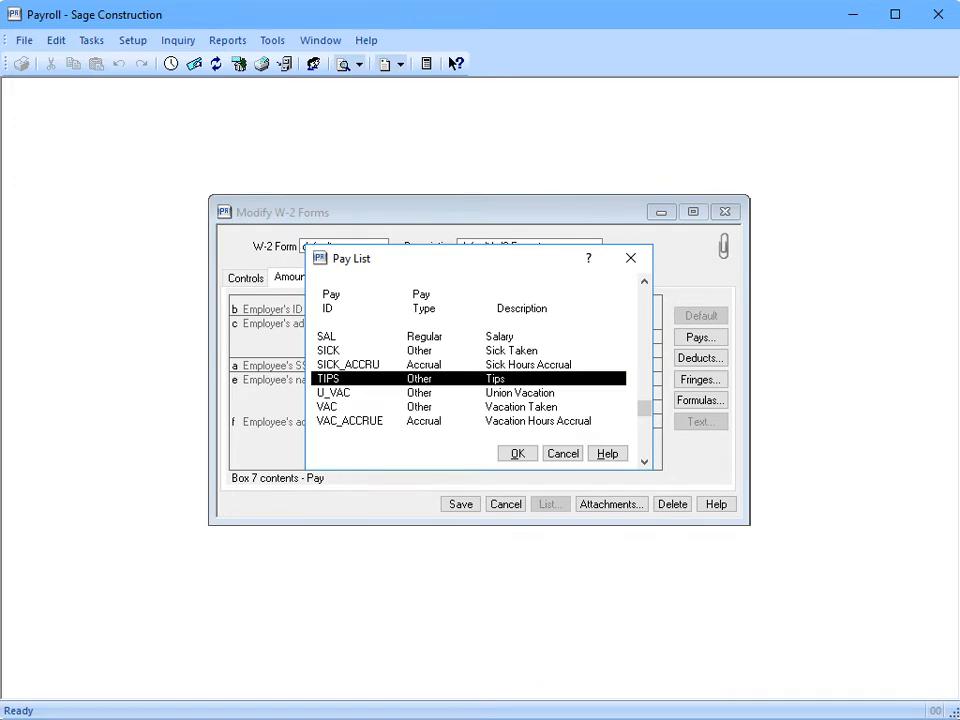
{"action": "left_click", "coordinate": [531, 455]}
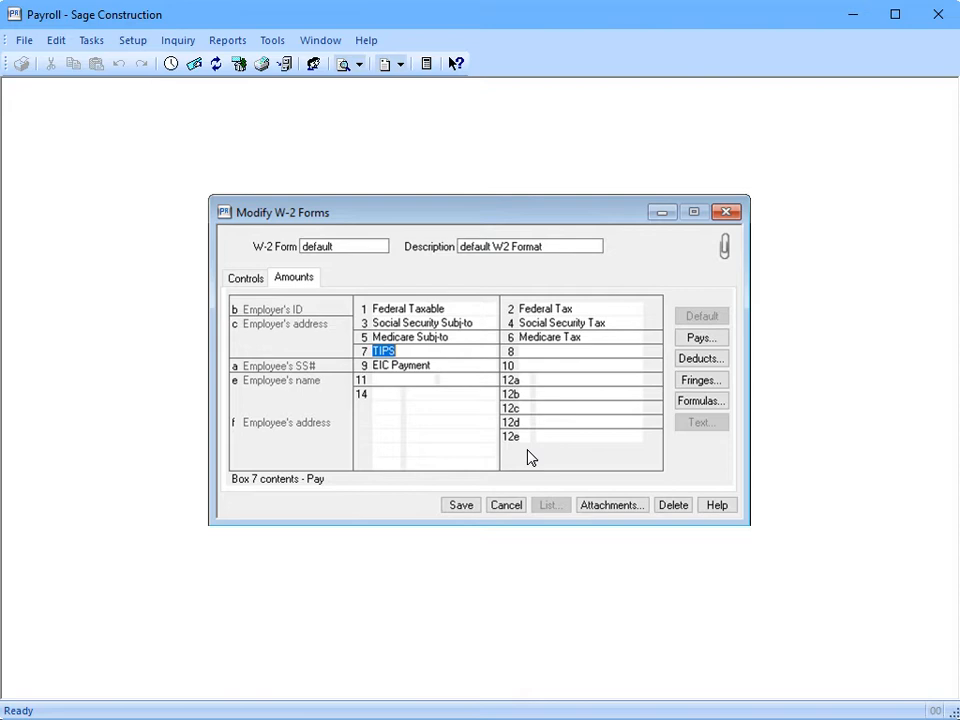
{"action": "left_click", "coordinate": [722, 401]}
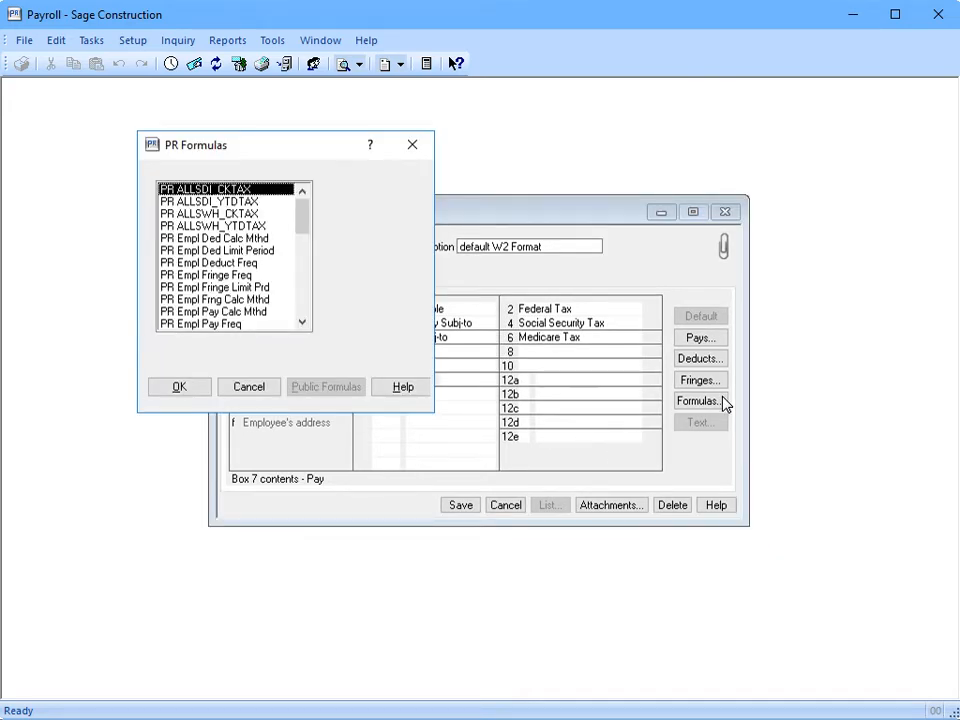
{"action": "left_click", "coordinate": [245, 386]}
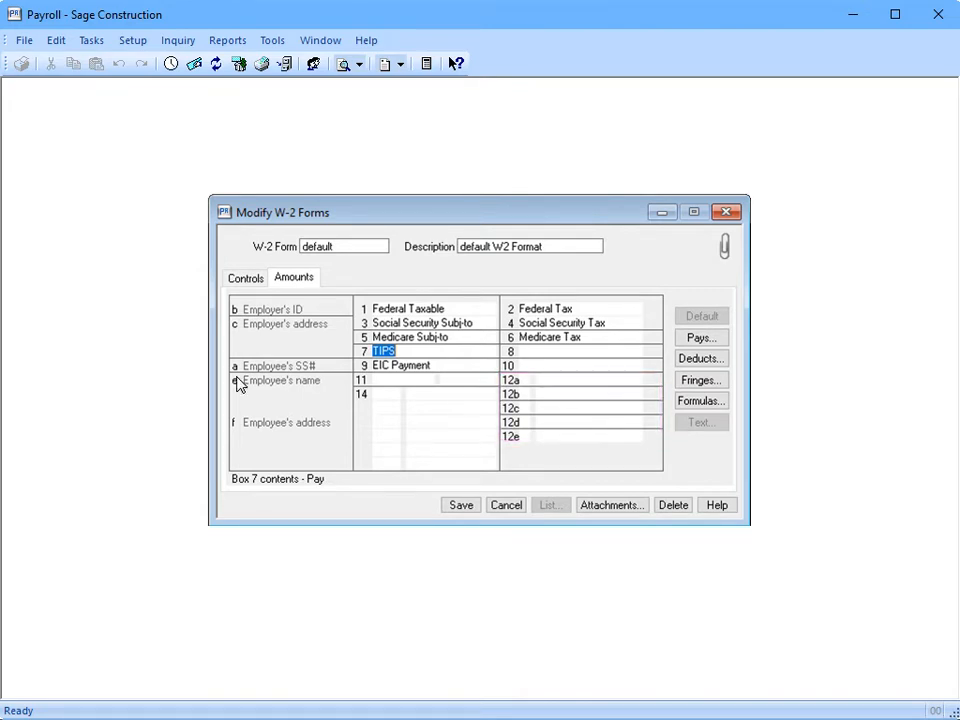
Look up the help topic about box 12 on W-2 forms and read through its list of codes
{"action": "left_click", "coordinate": [366, 42]}
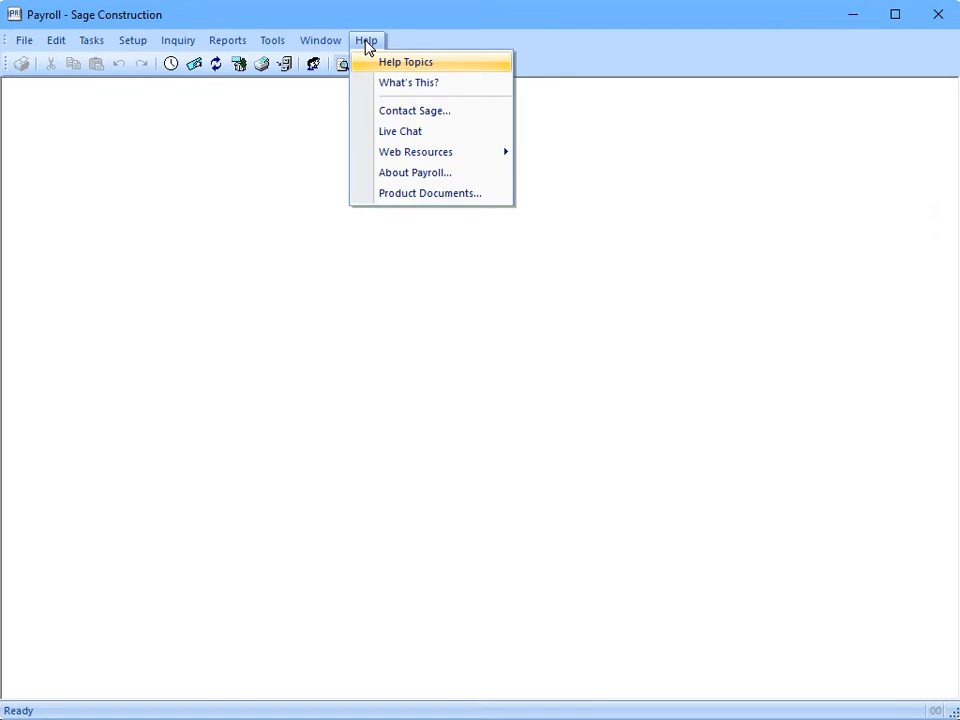
{"action": "left_click", "coordinate": [469, 63]}
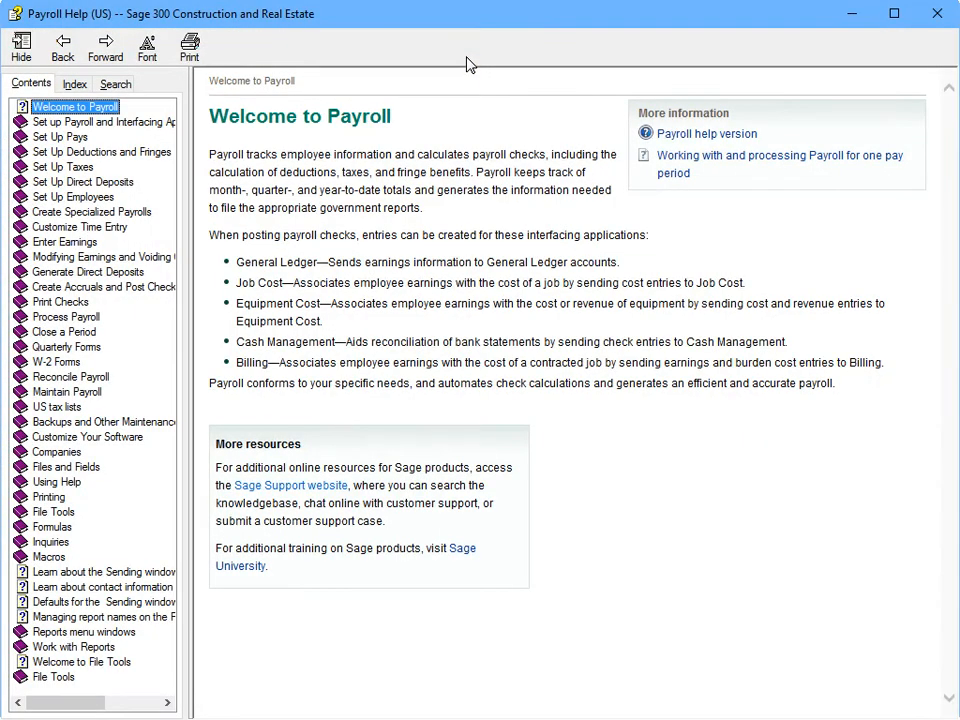
{"action": "left_click", "coordinate": [68, 86]}
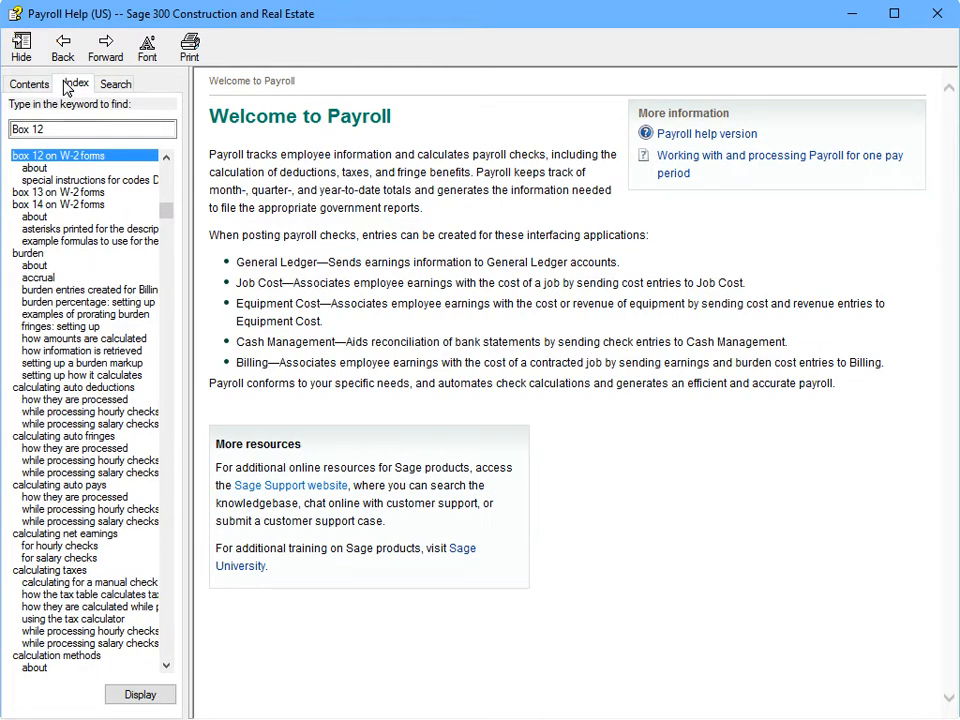
{"action": "left_click", "coordinate": [53, 170]}
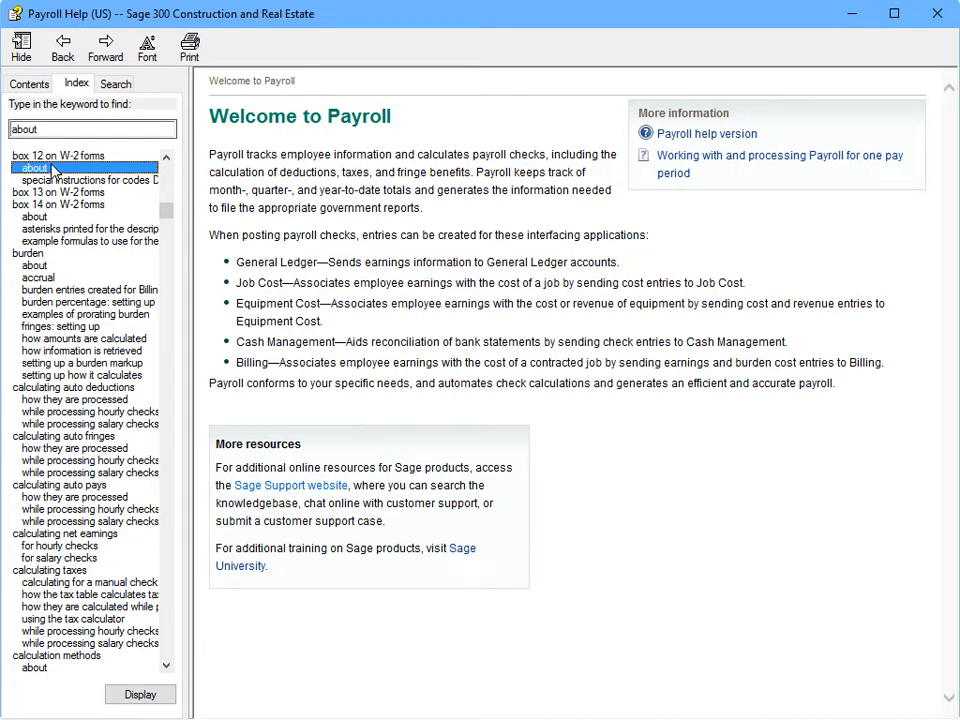
{"action": "left_click", "coordinate": [120, 695]}
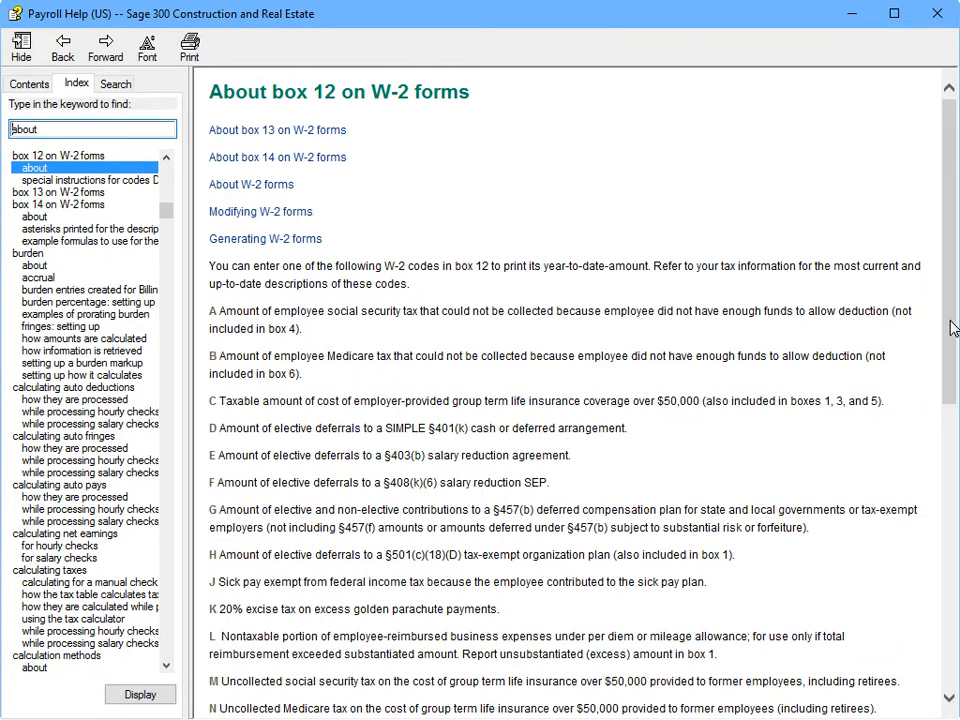
{"action": "scroll", "coordinate": [951, 328], "scroll_direction": "down", "scroll_amount": 3}
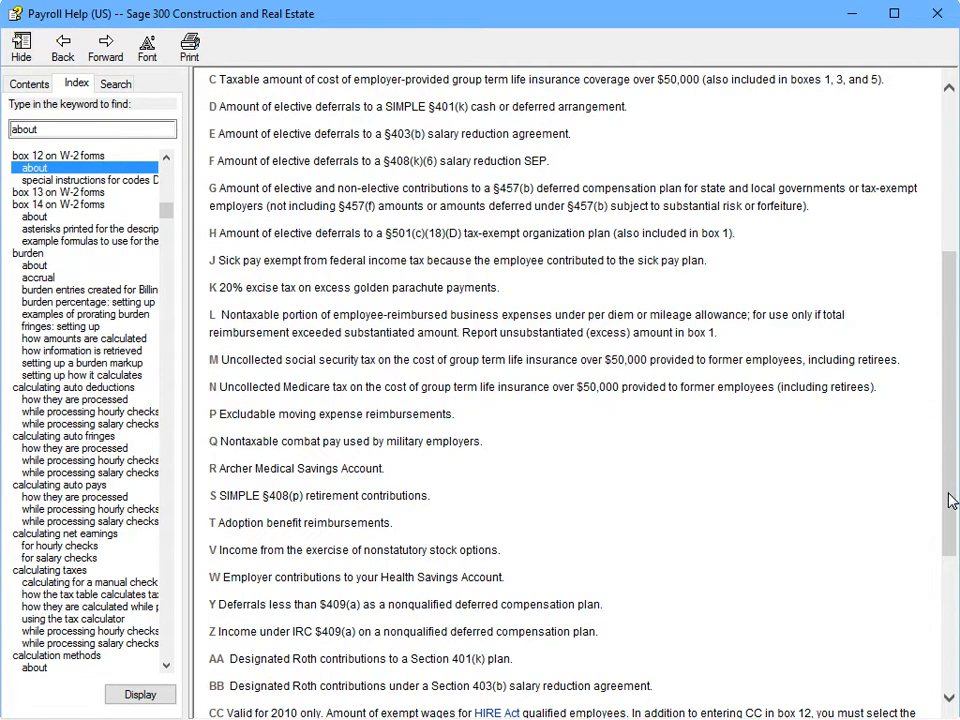
{"action": "scroll", "coordinate": [951, 499], "scroll_direction": "down", "scroll_amount": 3}
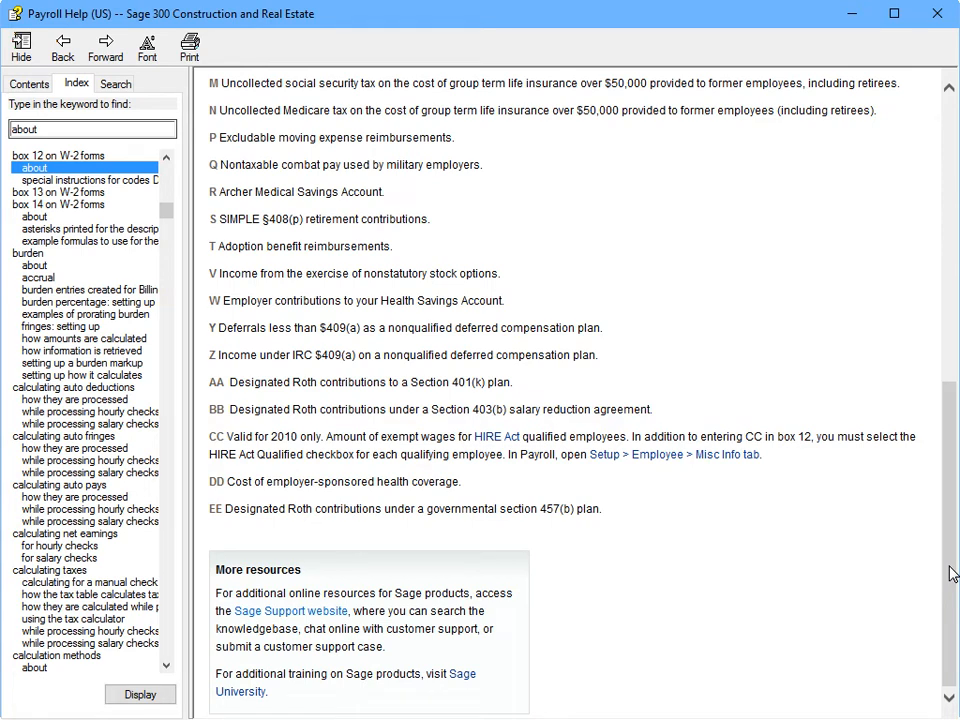
{"action": "left_click", "coordinate": [937, 13]}
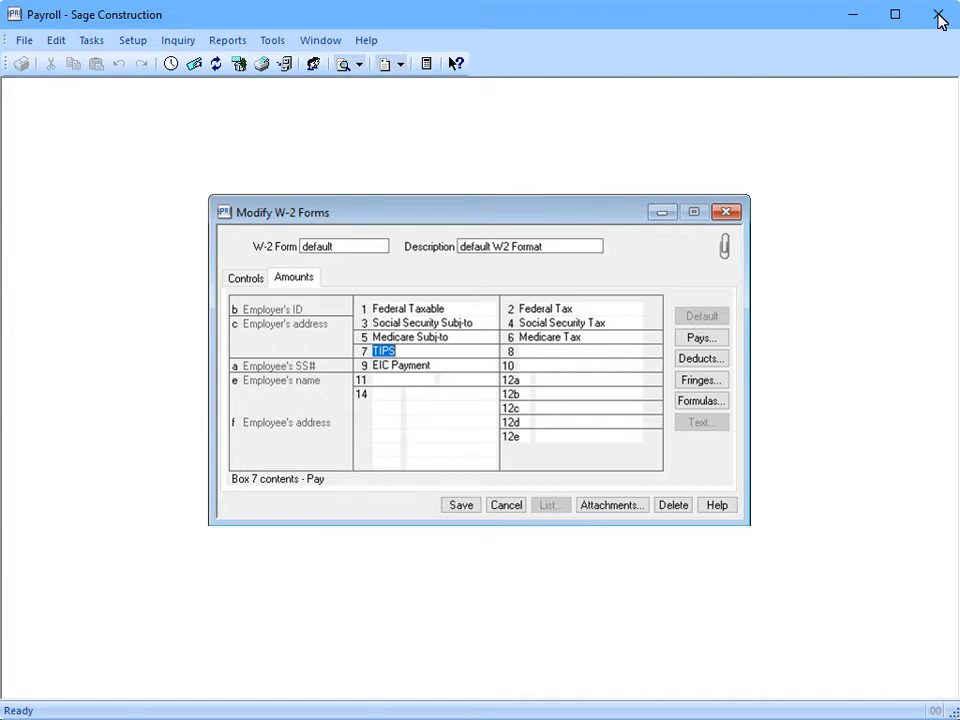
Enter code D in box 12a and assign the 401K deduction as its amount
{"action": "left_click", "coordinate": [523, 378]}
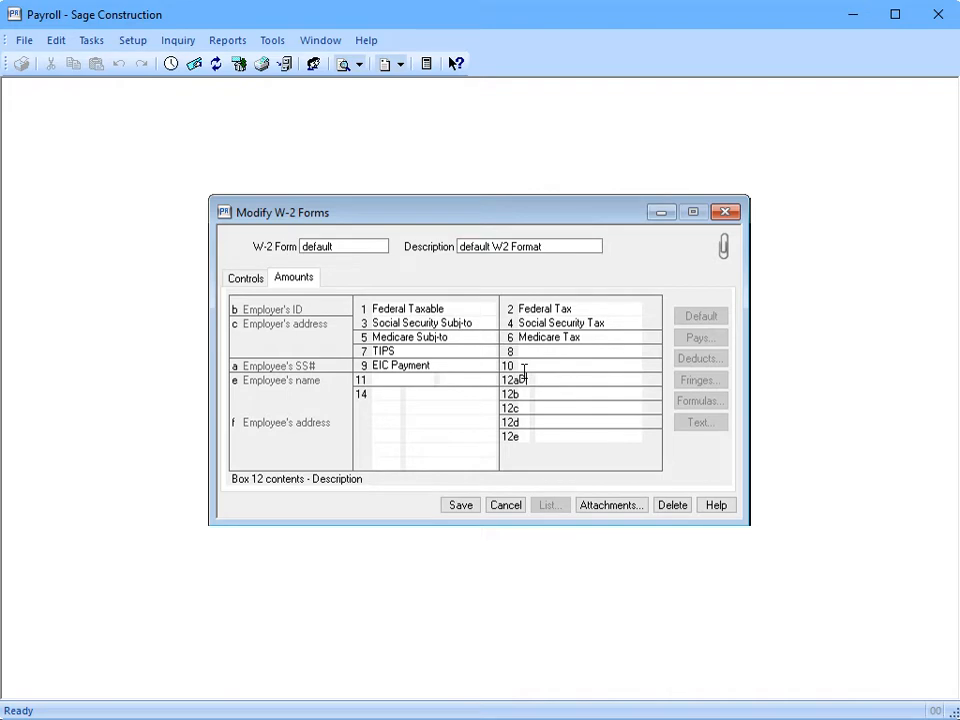
{"action": "type", "text": "D"}
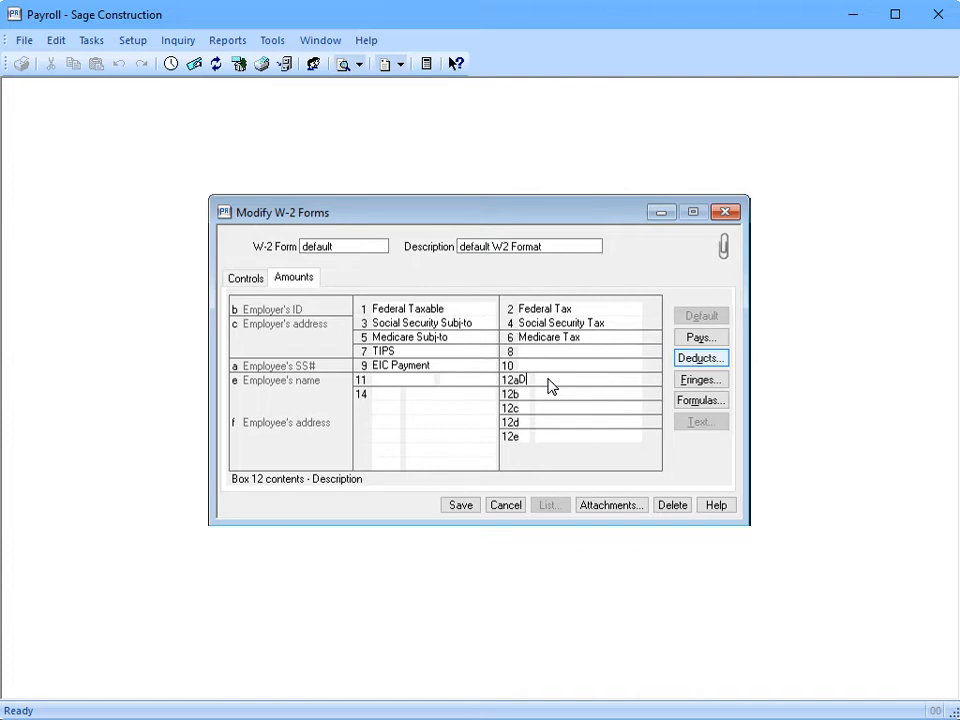
{"action": "left_click", "coordinate": [716, 364]}
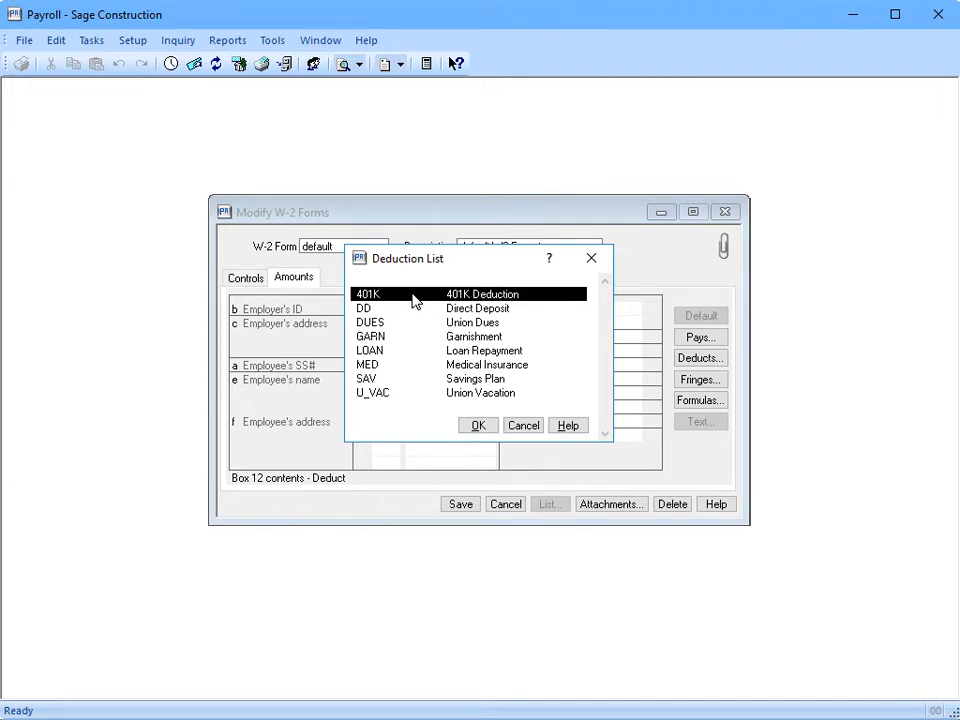
{"action": "left_click", "coordinate": [478, 425]}
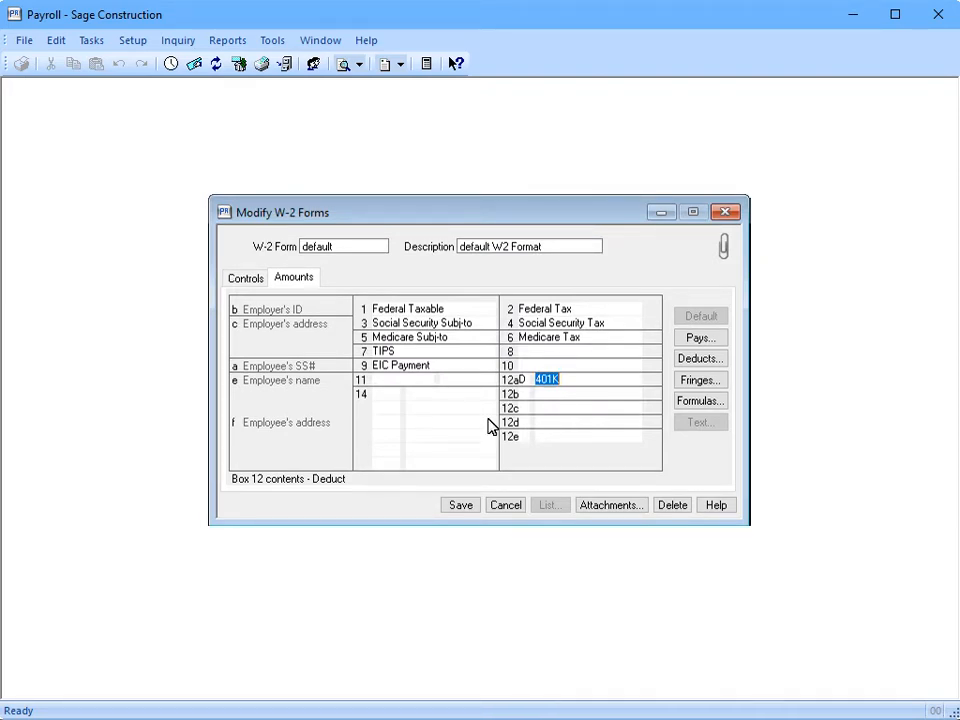
Set the description of the first box 14 line to the text UNION
{"action": "left_click", "coordinate": [381, 397]}
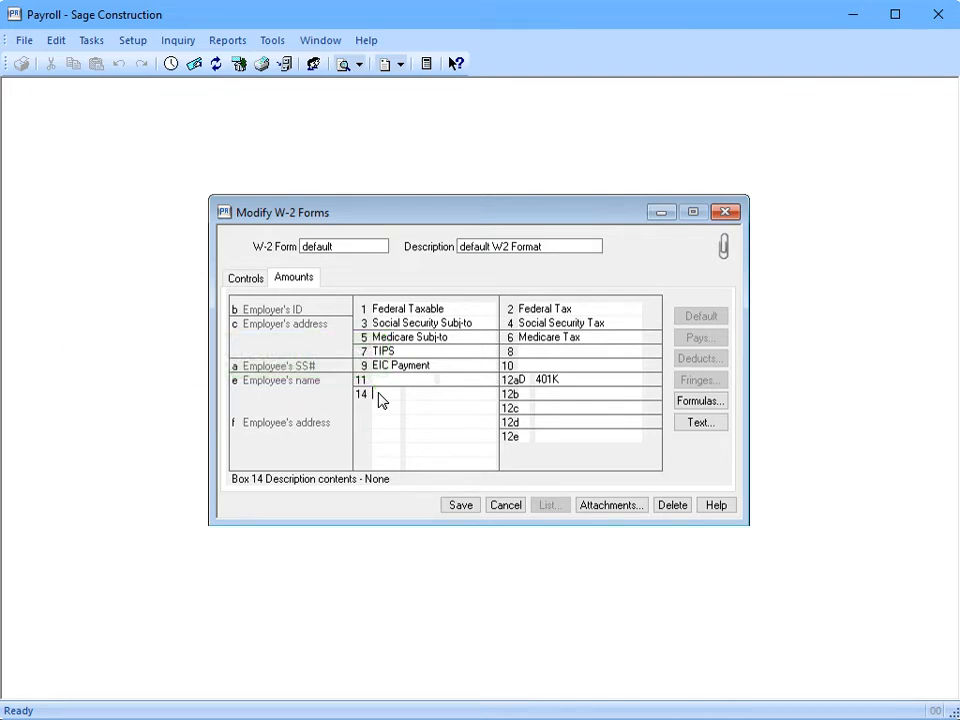
{"action": "left_click", "coordinate": [700, 422]}
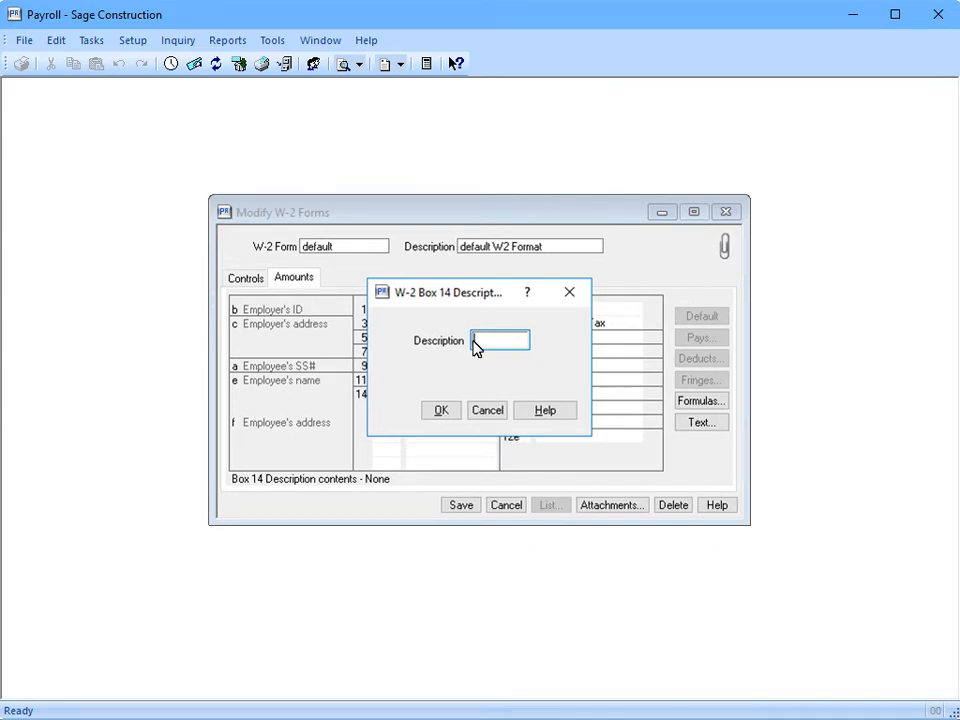
{"action": "type", "text": "UNION"}
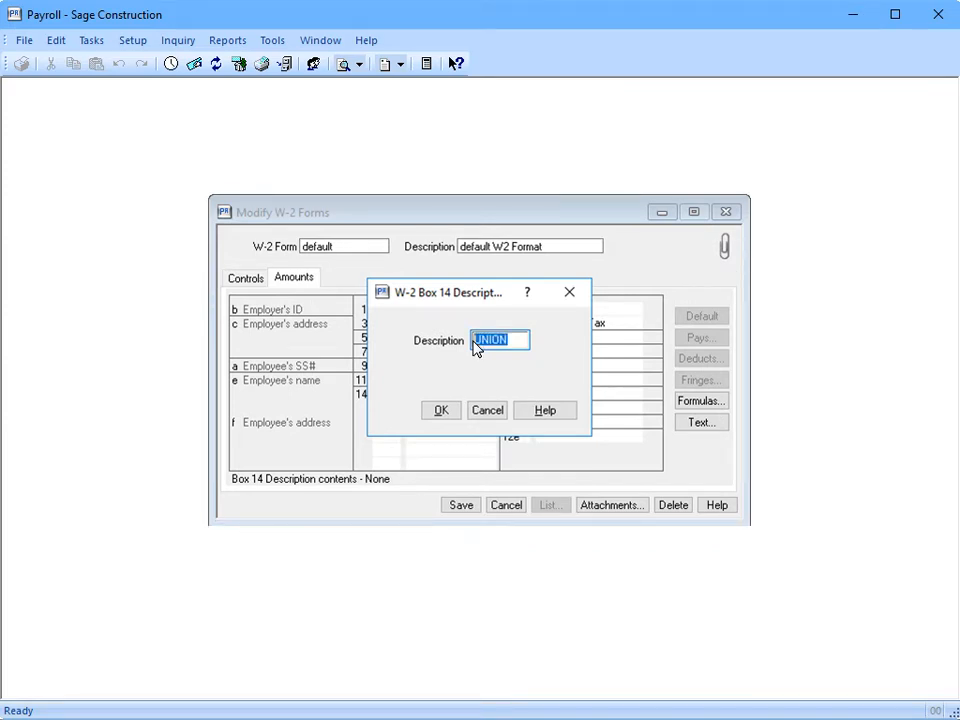
{"action": "left_click", "coordinate": [430, 406]}
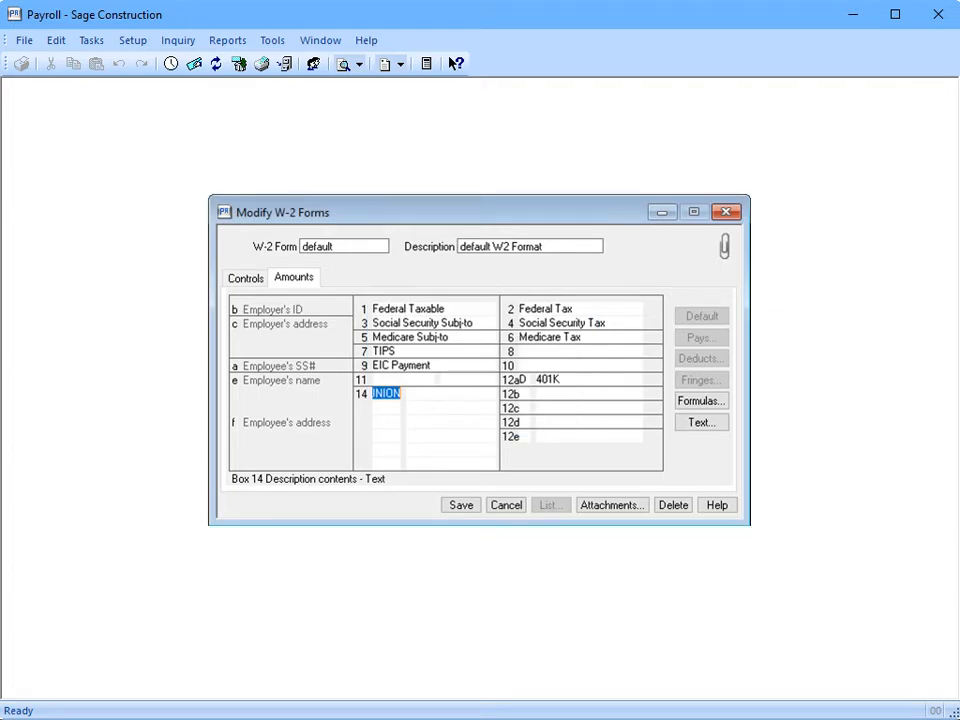
Assign the DUES deduction as the amount of the first box 14 line and save the W-2 form
{"action": "left_click", "coordinate": [422, 398]}
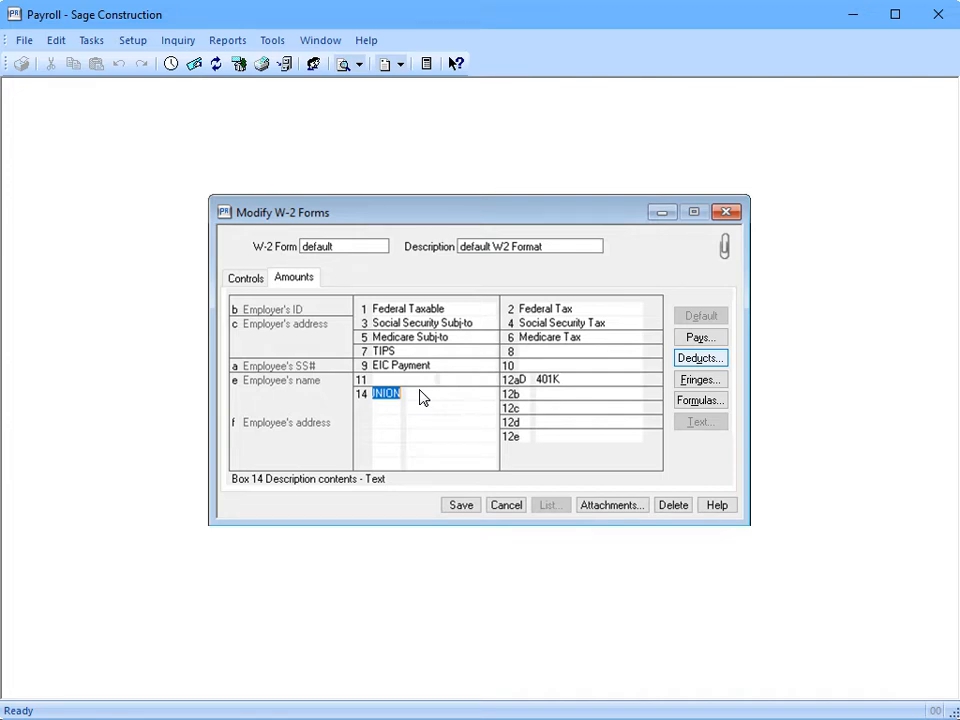
{"action": "left_click", "coordinate": [718, 360]}
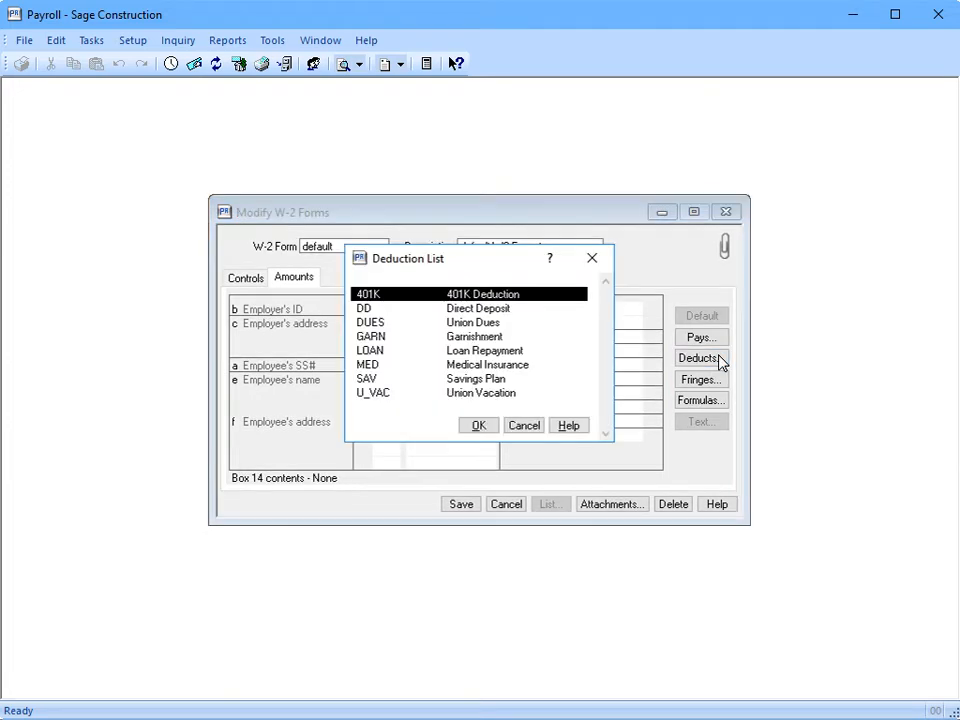
{"action": "left_click", "coordinate": [391, 323]}
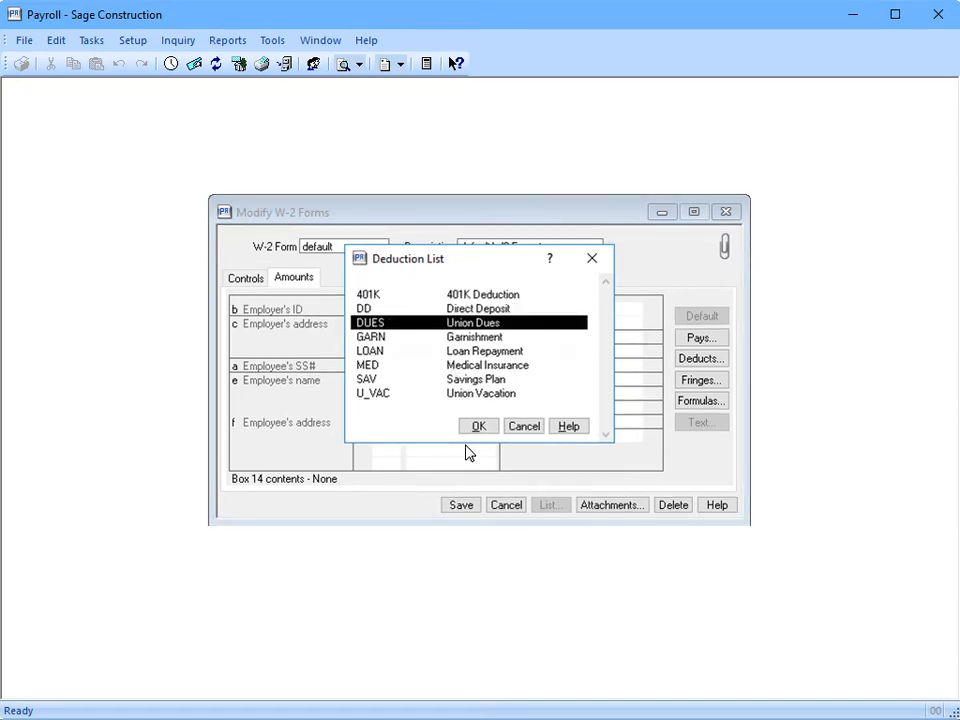
{"action": "key", "text": "Return"}
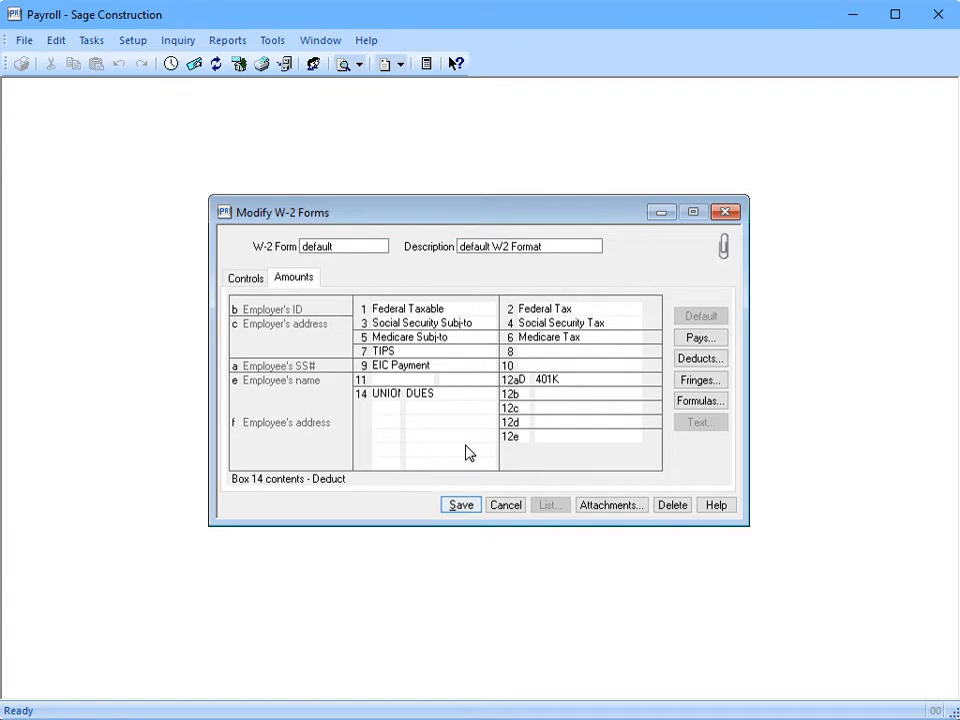
{"action": "left_click", "coordinate": [460, 505]}
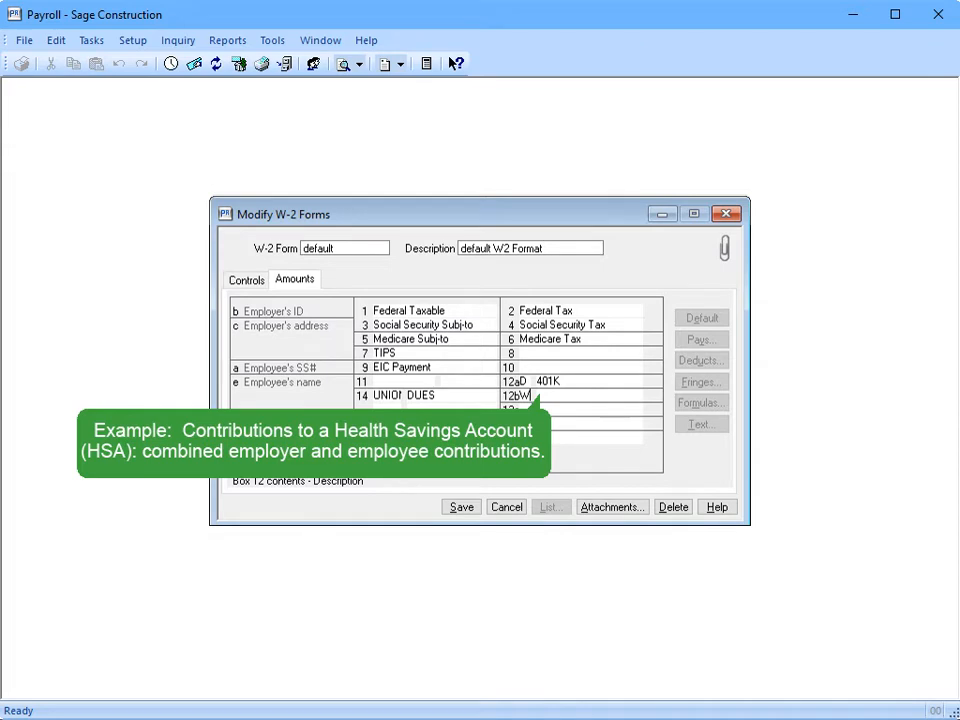
Review the deductions and fringes available as the box 12b amount, including the HSA fringe, without assigning any
{"action": "key", "text": "Tab"}
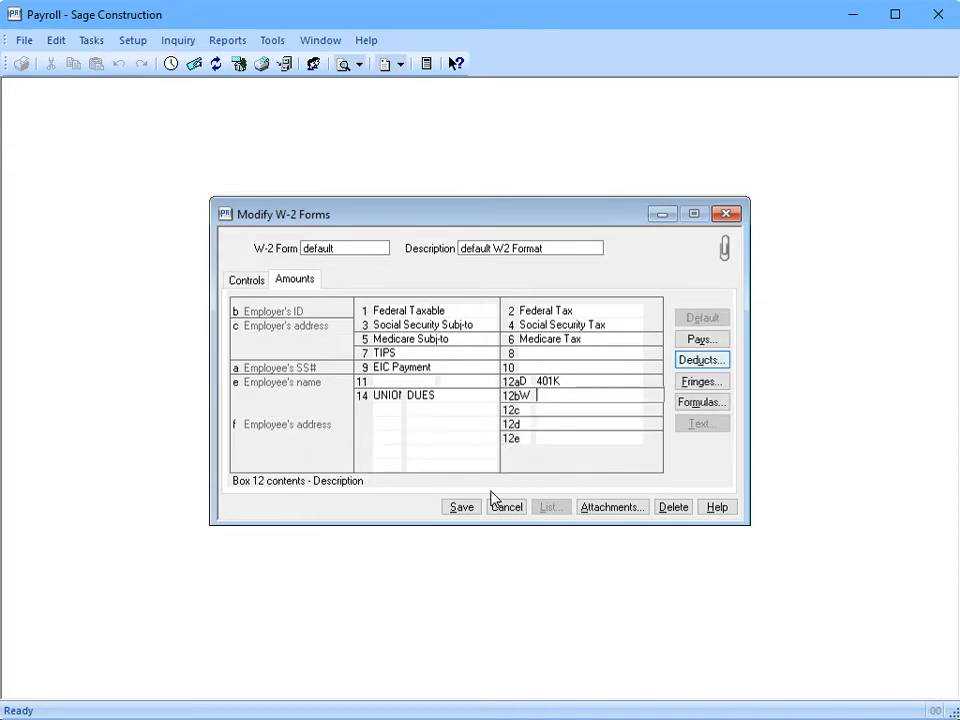
{"action": "left_click", "coordinate": [721, 364]}
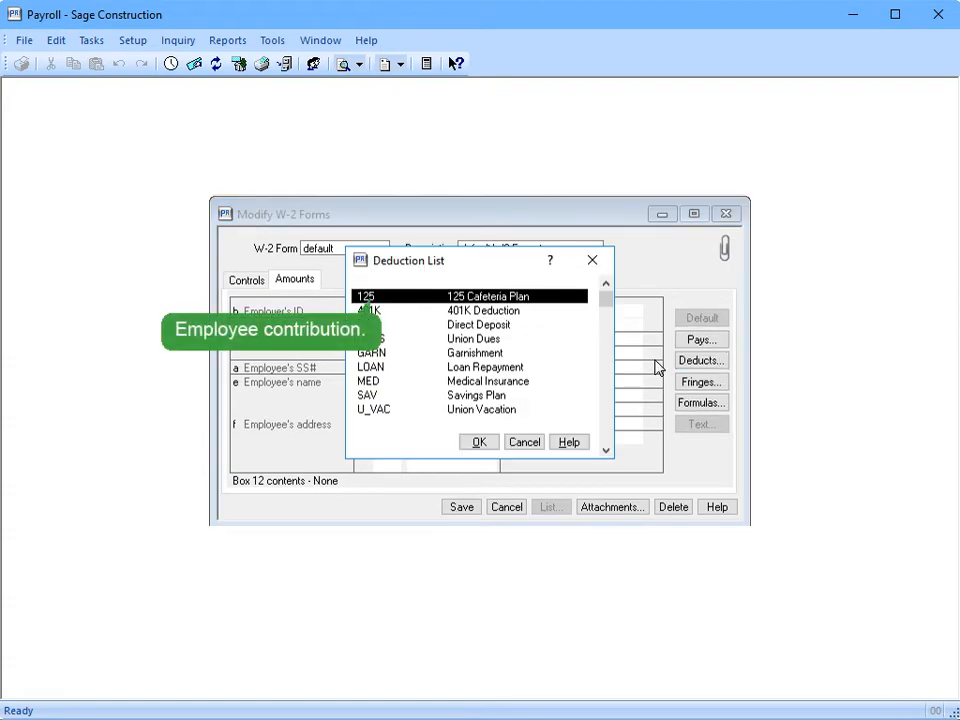
{"action": "left_click", "coordinate": [540, 446]}
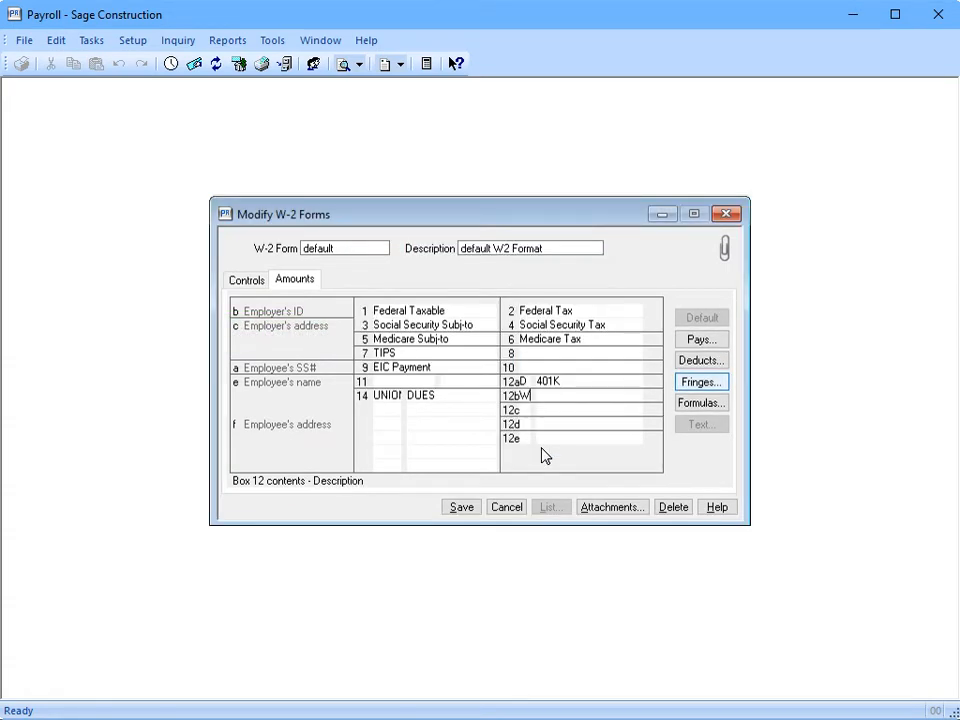
{"action": "left_click", "coordinate": [722, 384]}
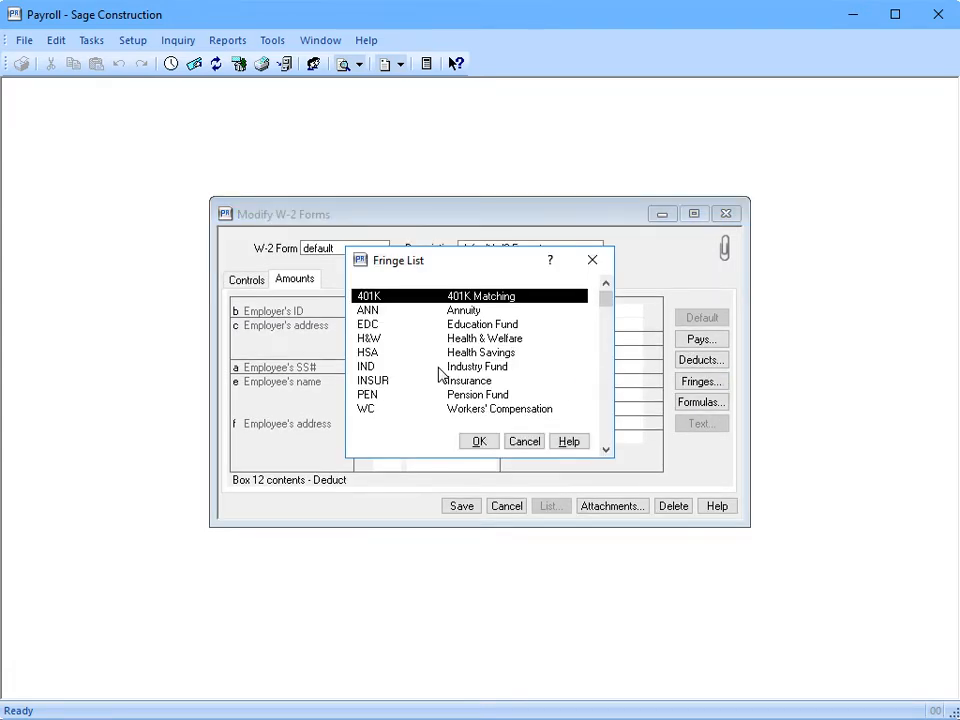
{"action": "left_click", "coordinate": [387, 355]}
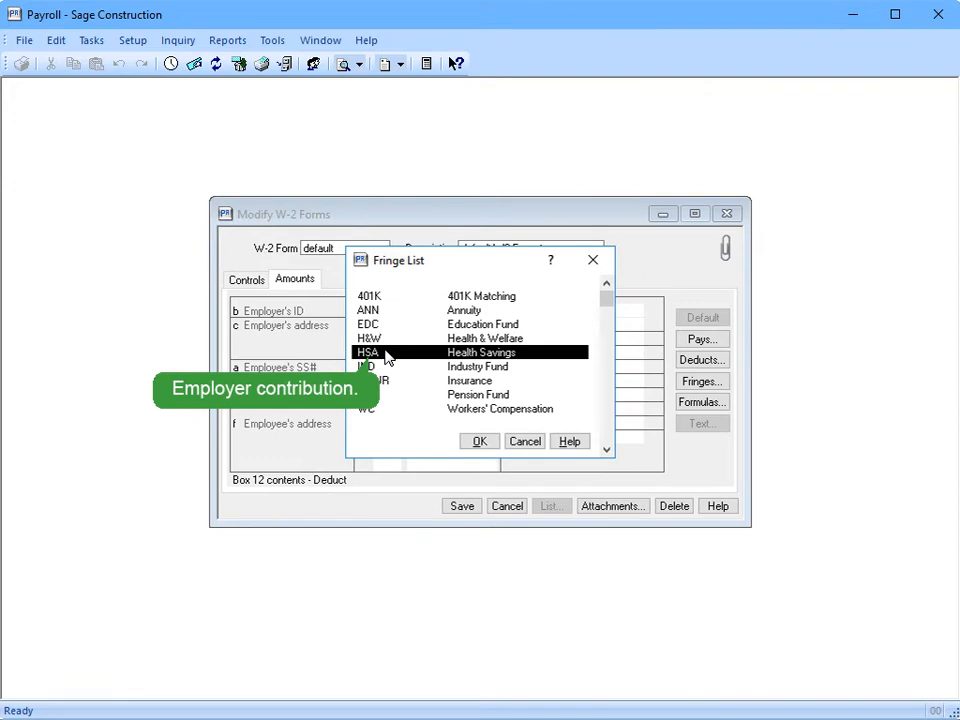
{"action": "left_click", "coordinate": [544, 443]}
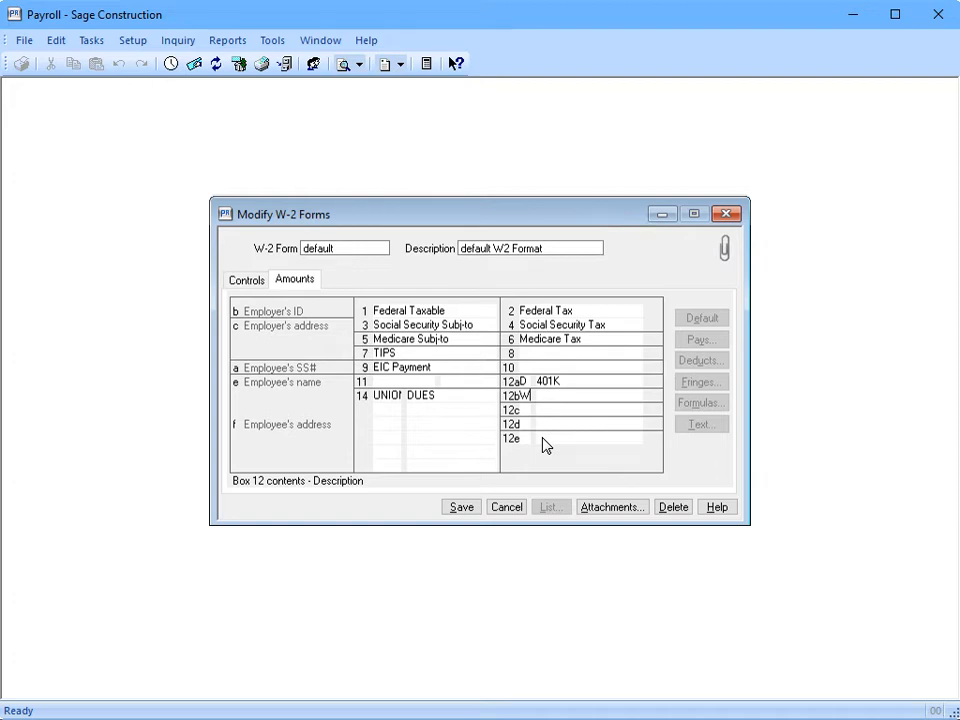
View the first employee's deductions in Employee Setup across to the prior-year deduction amounts, then cancel the table
{"action": "left_click", "coordinate": [129, 44]}
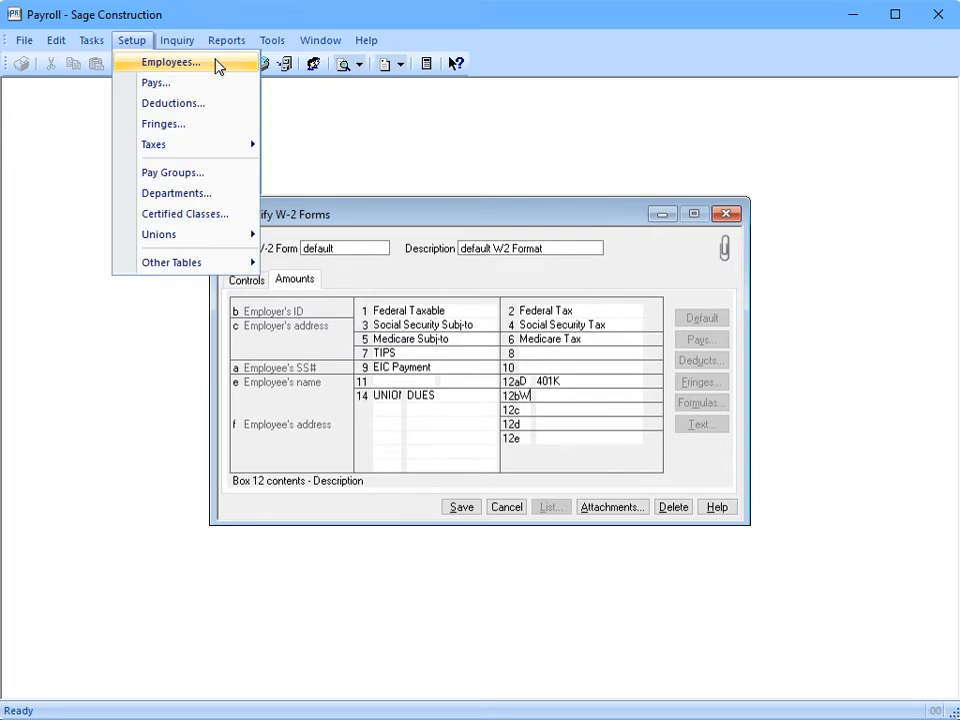
{"action": "left_click", "coordinate": [218, 66]}
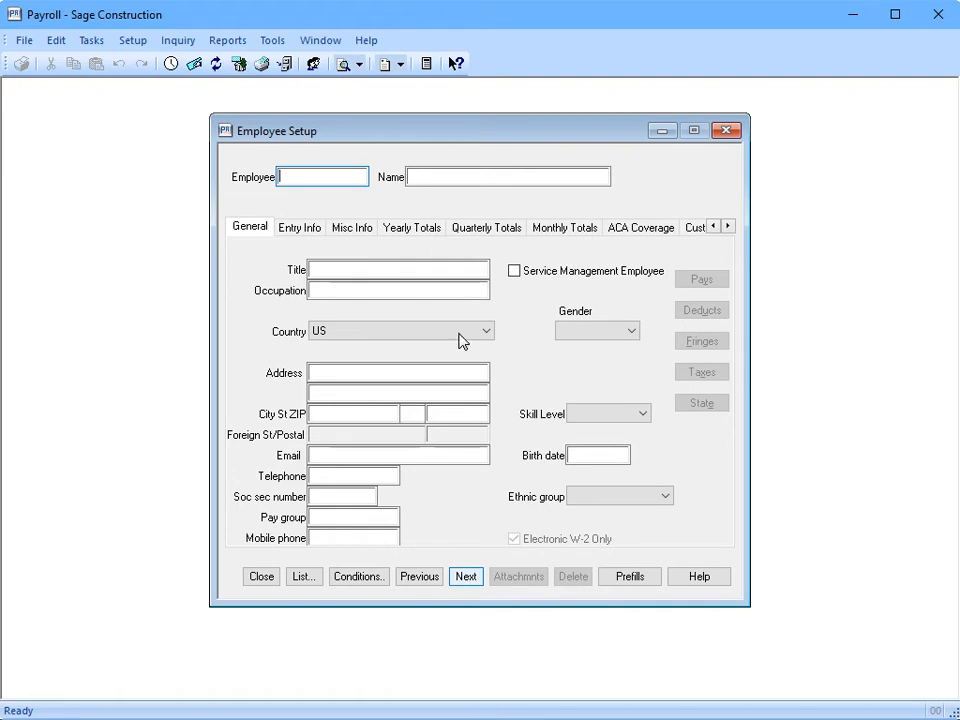
{"action": "left_click", "coordinate": [478, 576]}
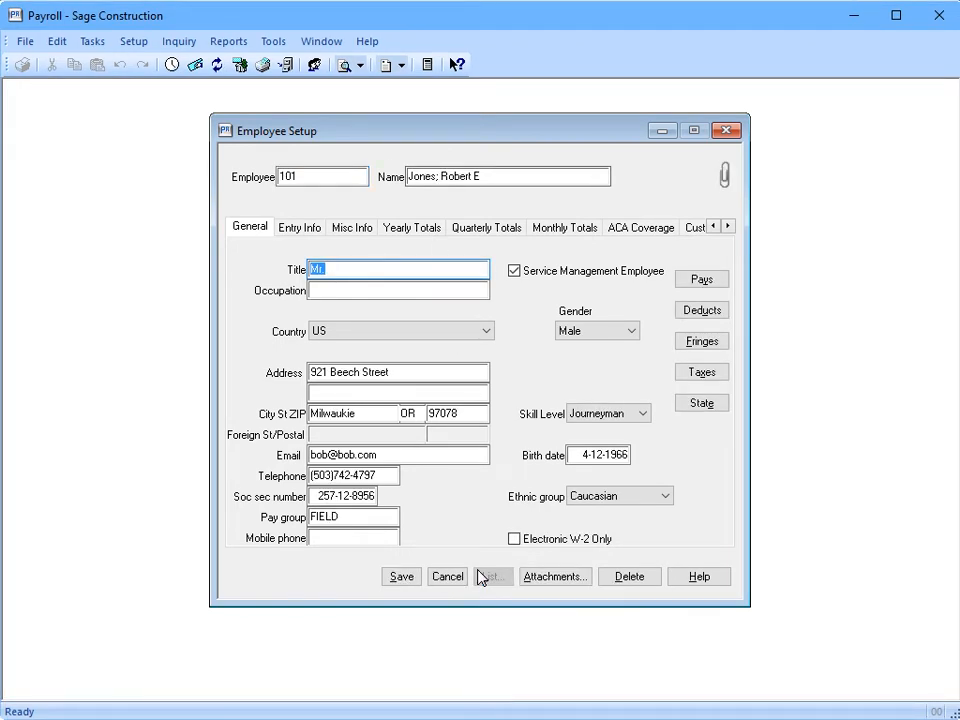
{"action": "left_click", "coordinate": [715, 315]}
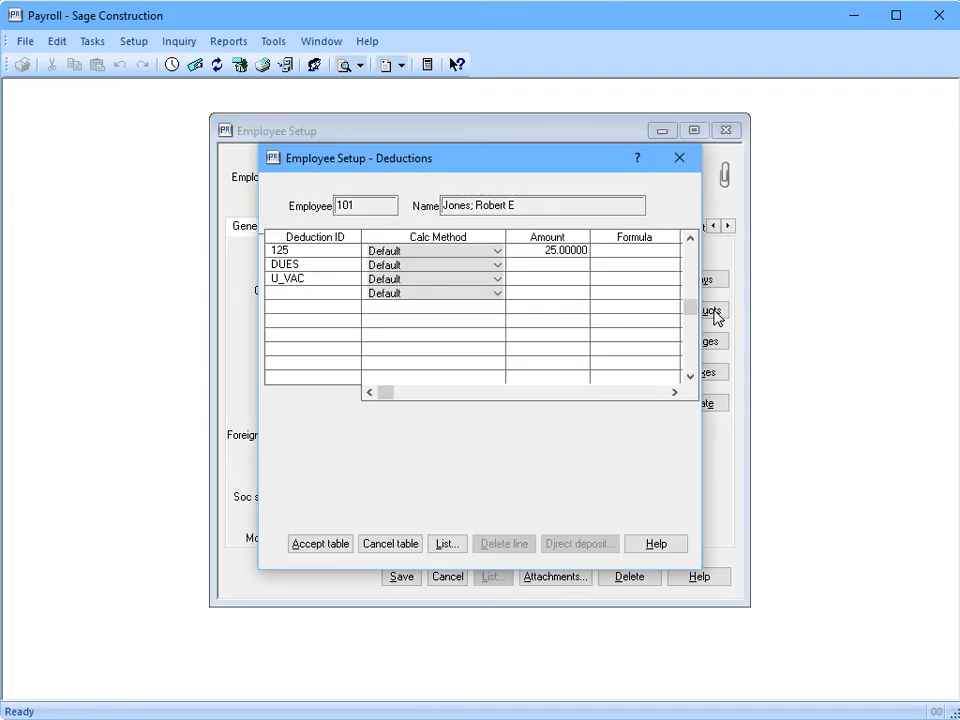
{"action": "left_click", "coordinate": [670, 393]}
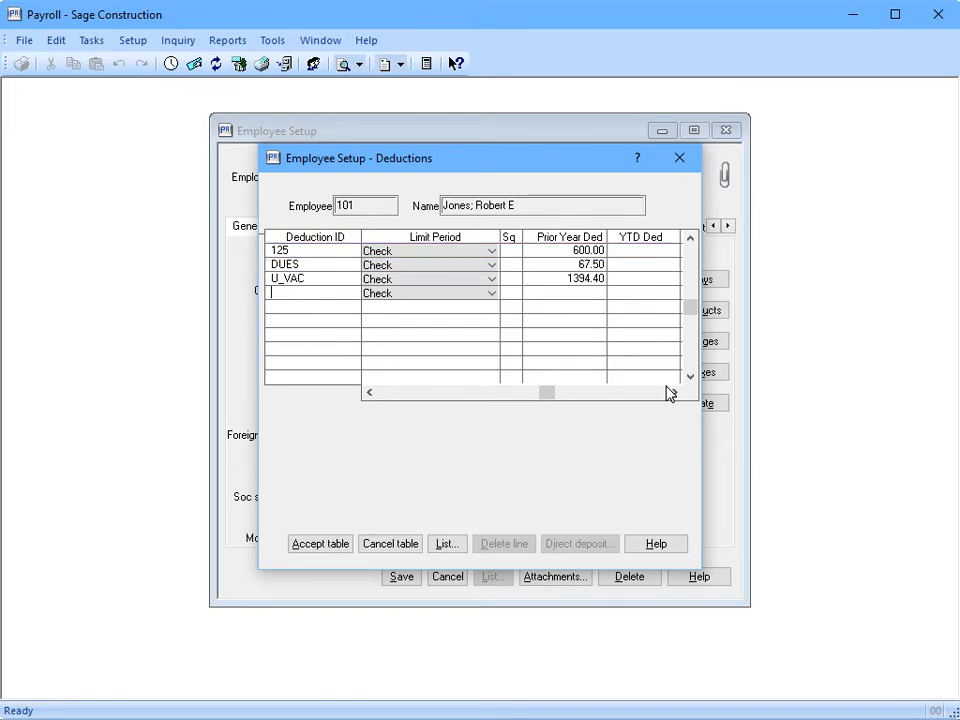
{"action": "left_click", "coordinate": [416, 543]}
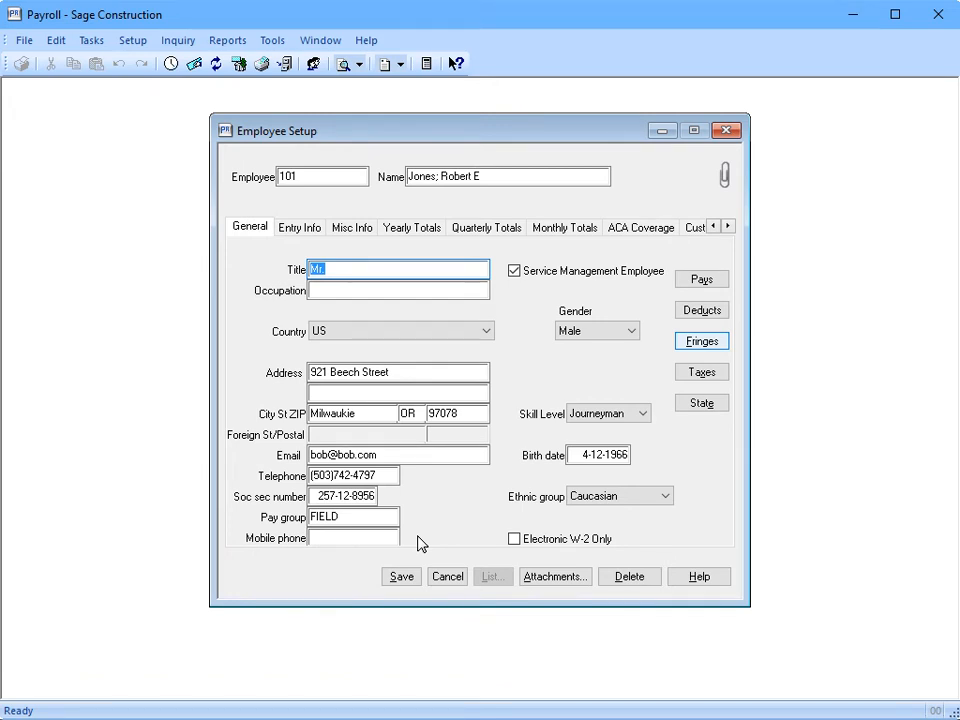
View the same employee's fringes across to the prior-year HSA amount and leave Employee Setup without saving
{"action": "left_click", "coordinate": [722, 341]}
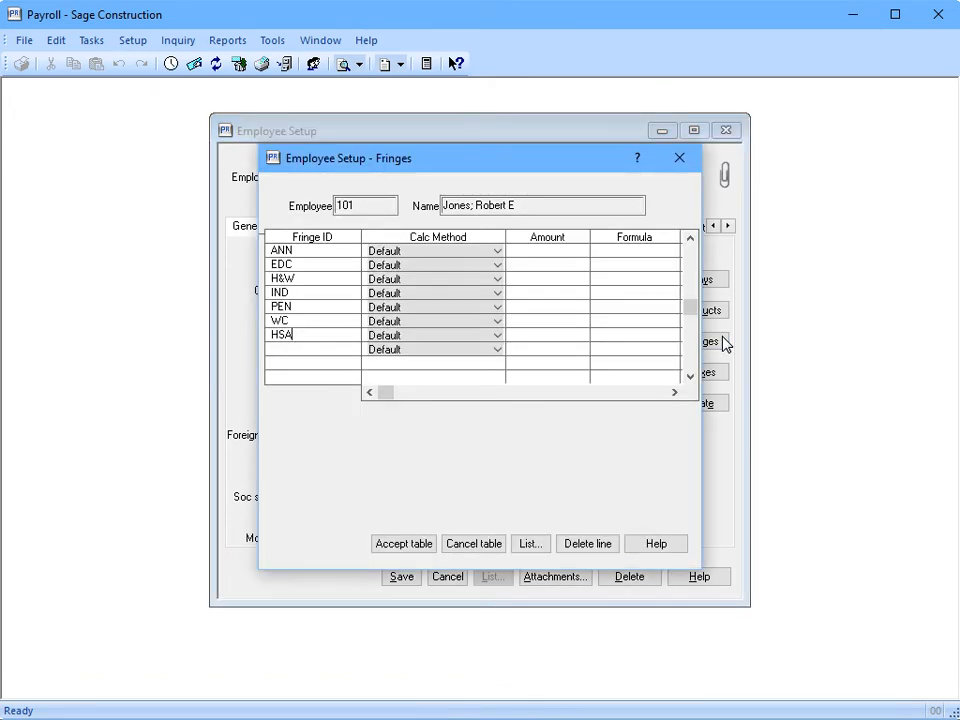
{"action": "left_click", "coordinate": [672, 392]}
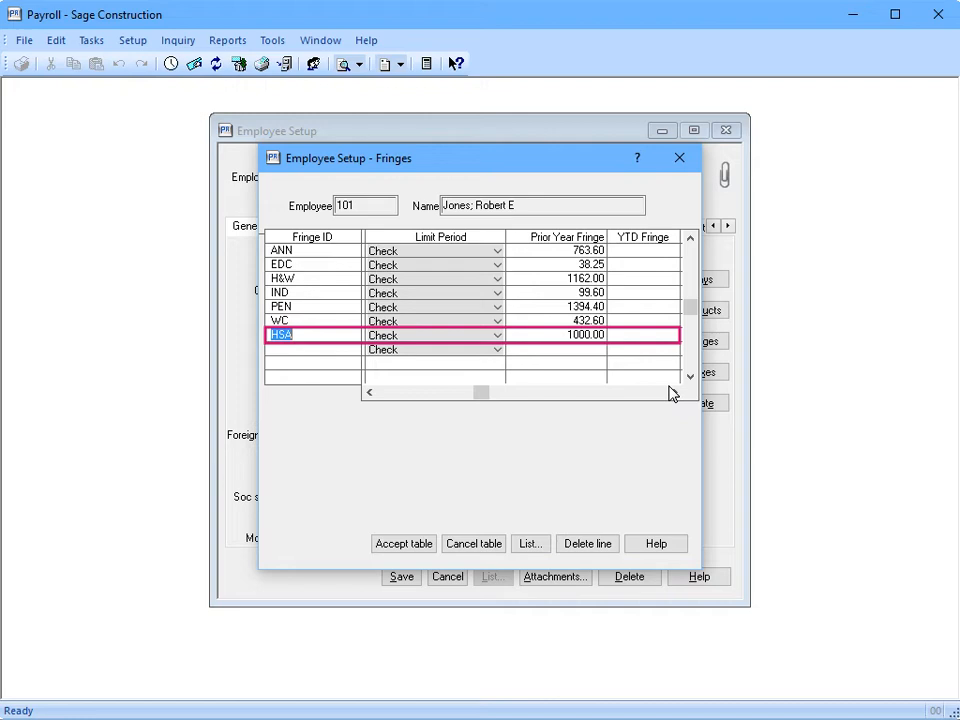
{"action": "left_click", "coordinate": [500, 545]}
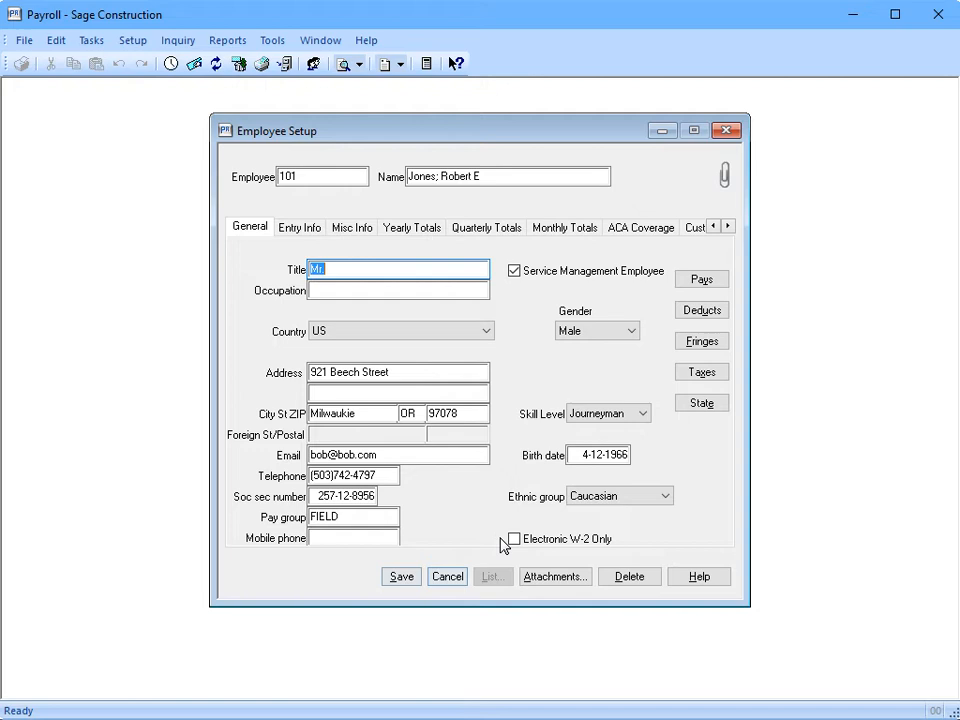
{"action": "left_click", "coordinate": [437, 574]}
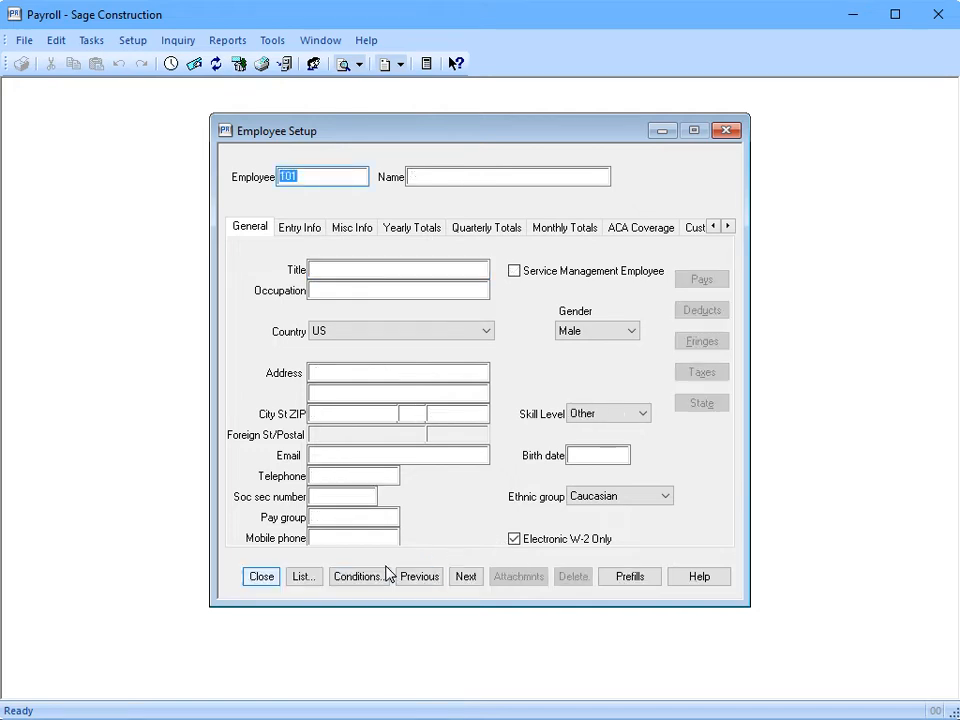
{"action": "left_click", "coordinate": [250, 577]}
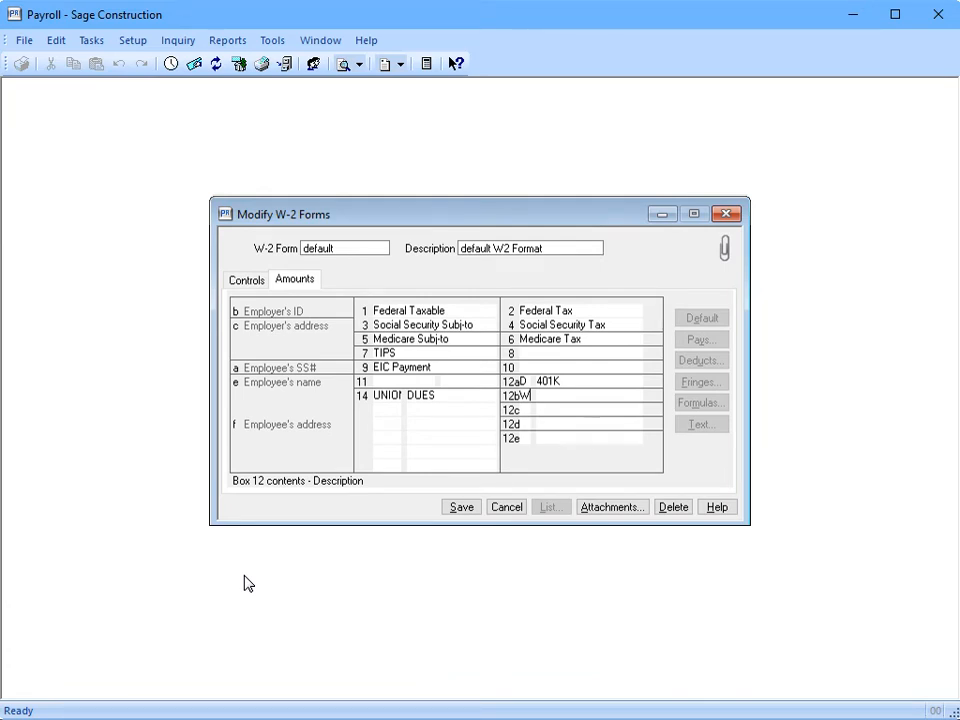
Open the formulas window and look up the LOOKUP function's syntax and parameters in its help
{"action": "left_click", "coordinate": [279, 44]}
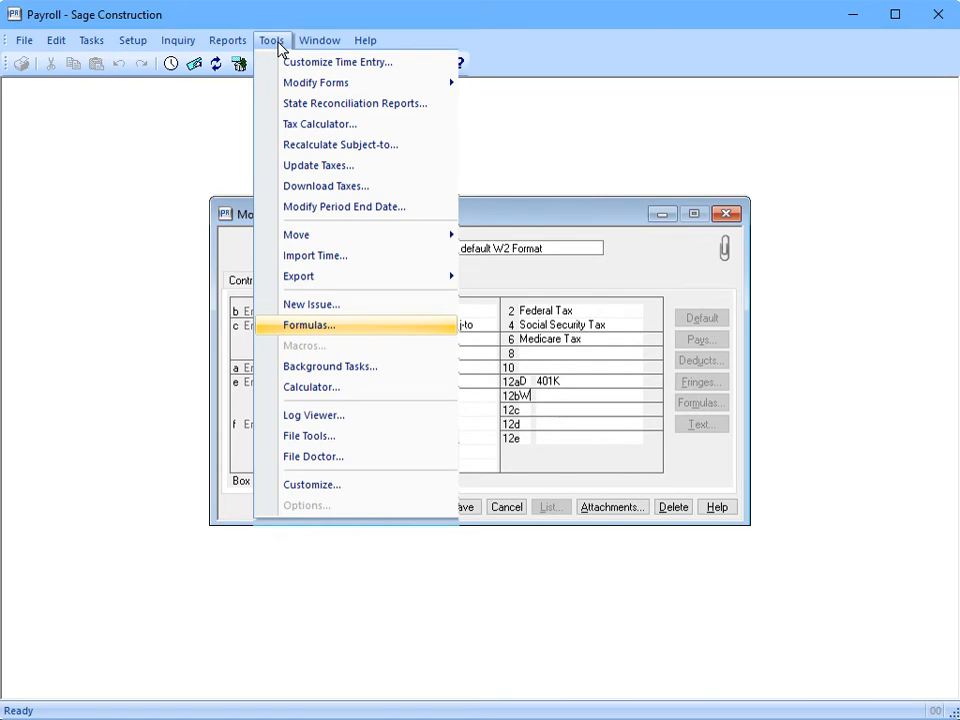
{"action": "left_click", "coordinate": [345, 326]}
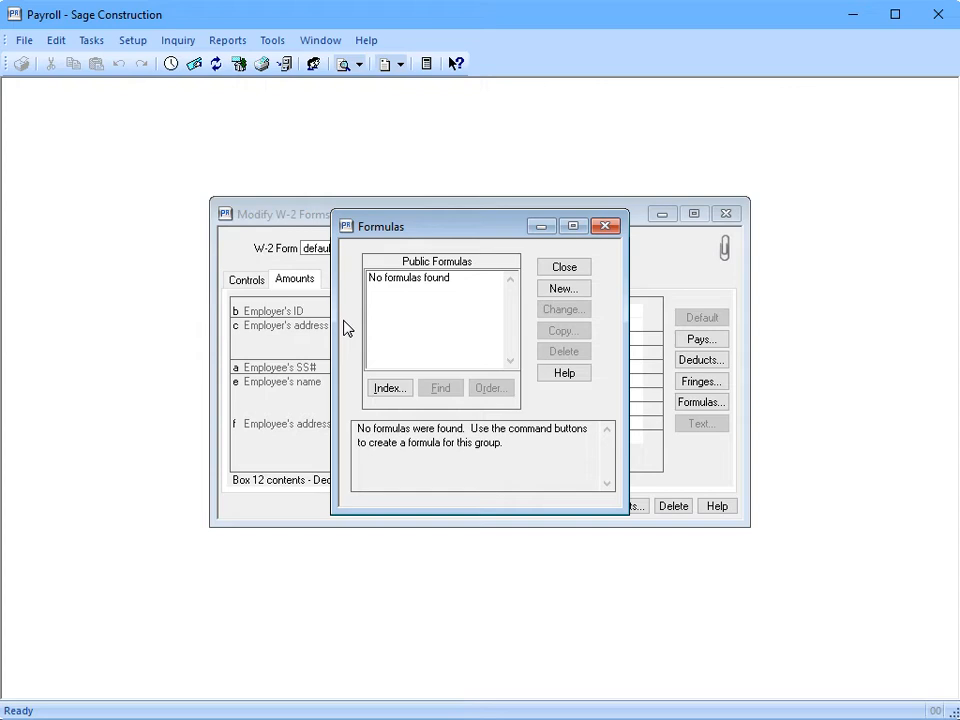
{"action": "left_click", "coordinate": [580, 373]}
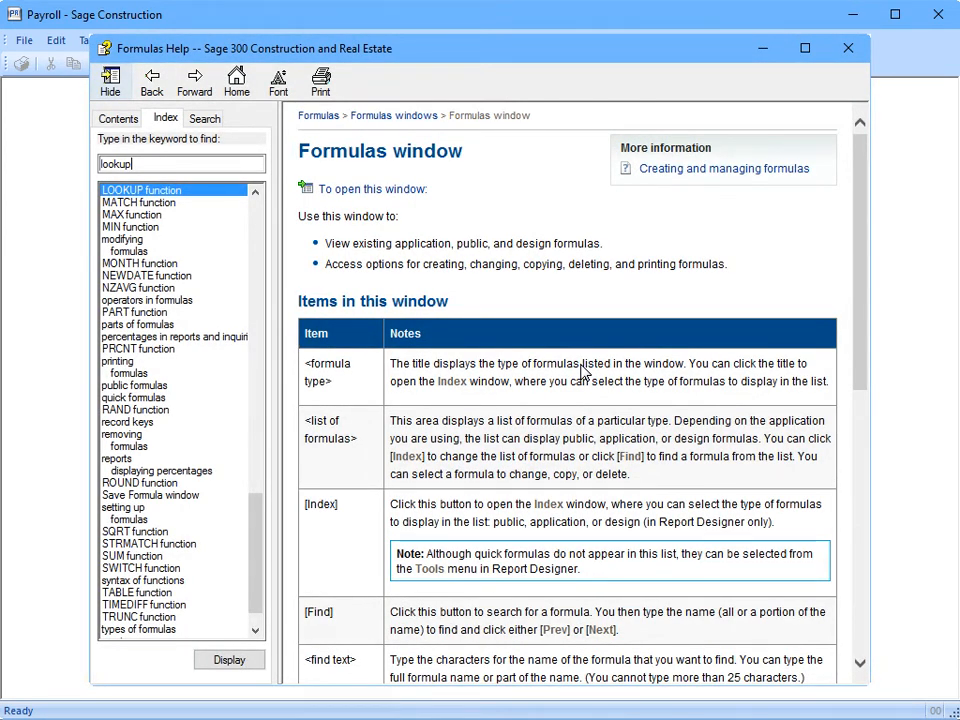
{"action": "left_click", "coordinate": [208, 662]}
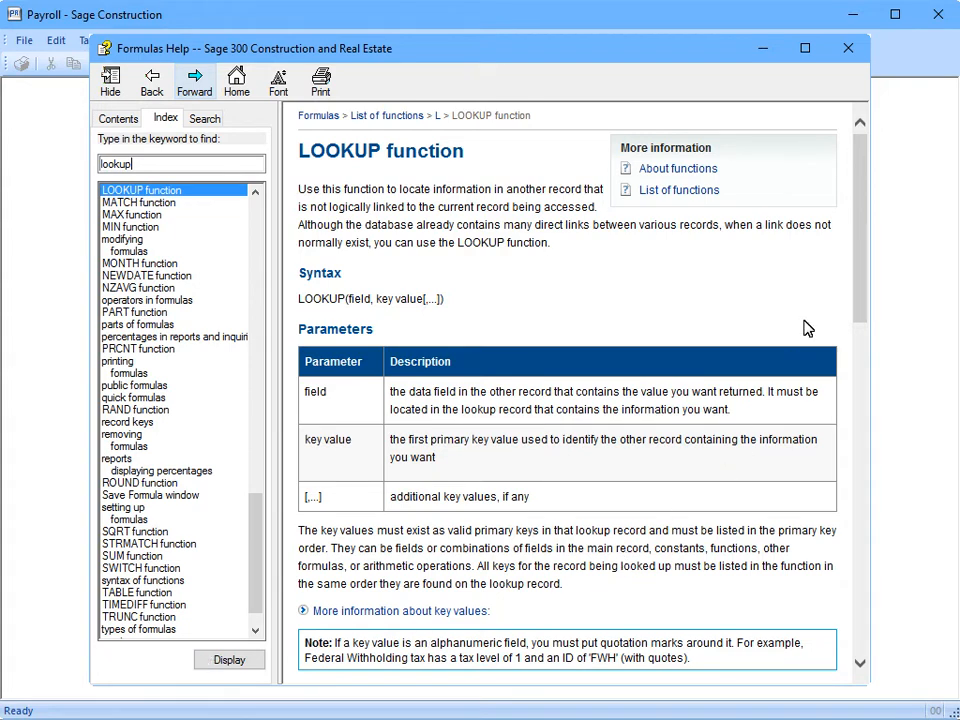
{"action": "left_click", "coordinate": [848, 48]}
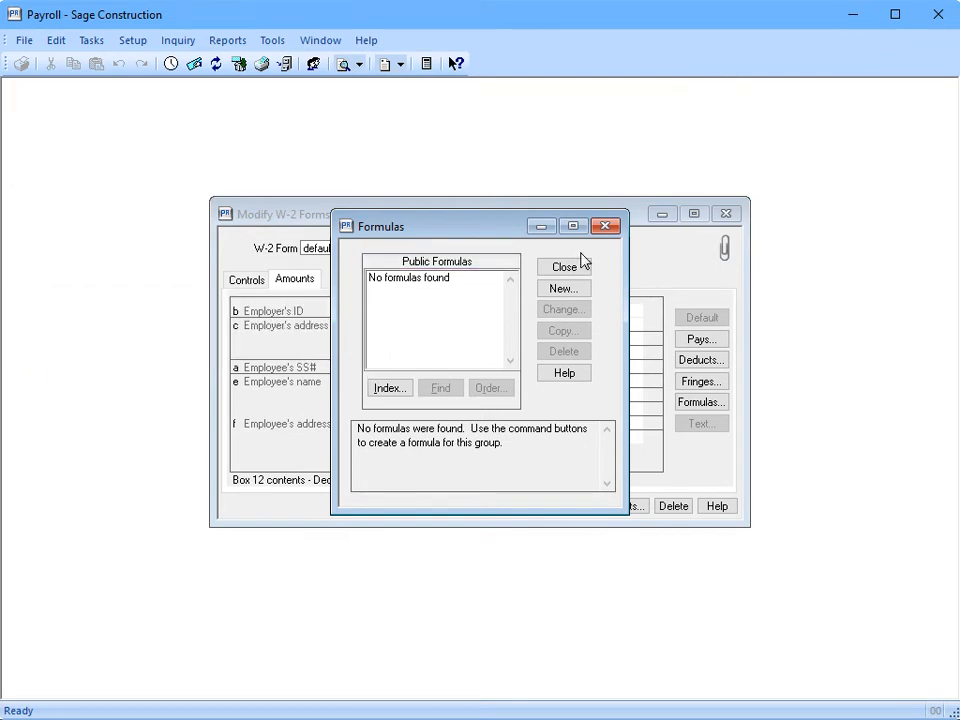
Start a new public formula with "lookup (" and the Prior Year Deduction field from the PR - Employee Deduct record, followed by a comma
{"action": "left_click", "coordinate": [580, 289]}
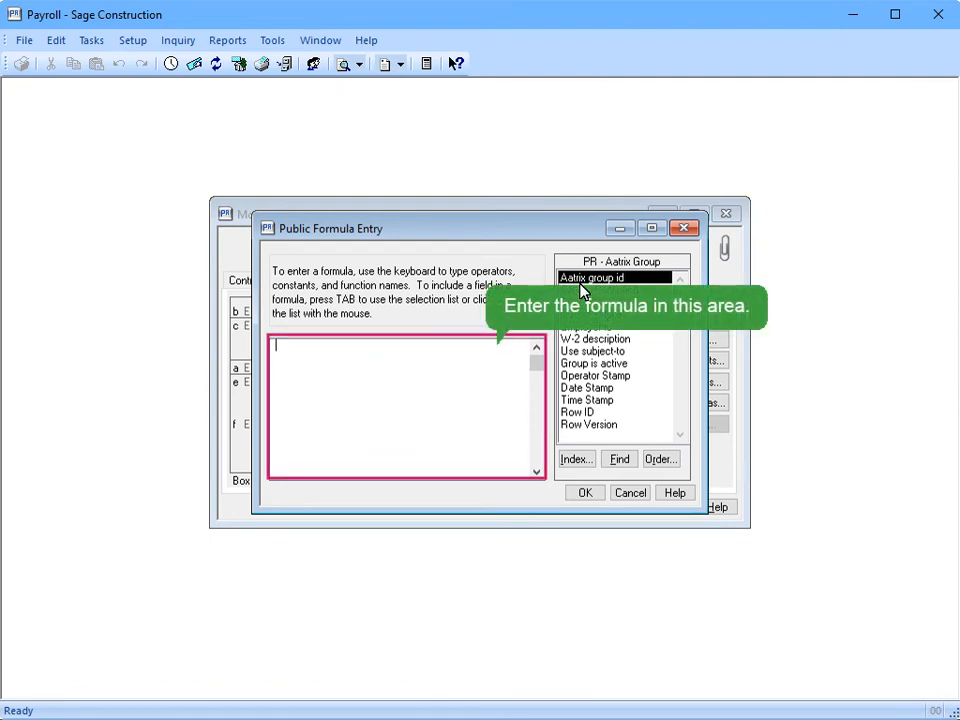
{"action": "type", "text": "lookup ("}
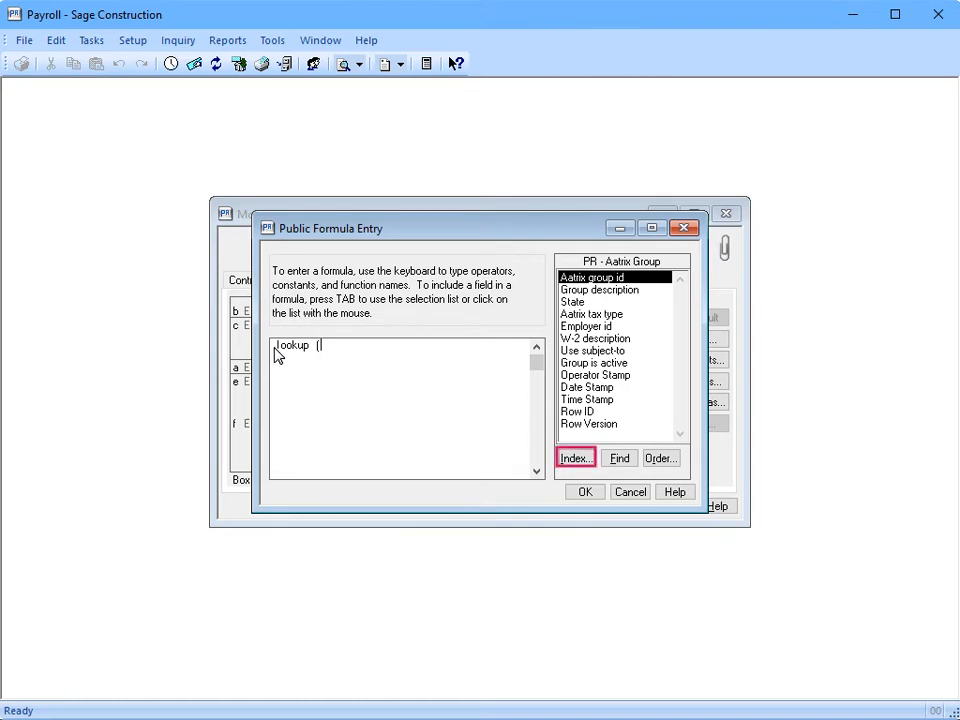
{"action": "left_click", "coordinate": [589, 455]}
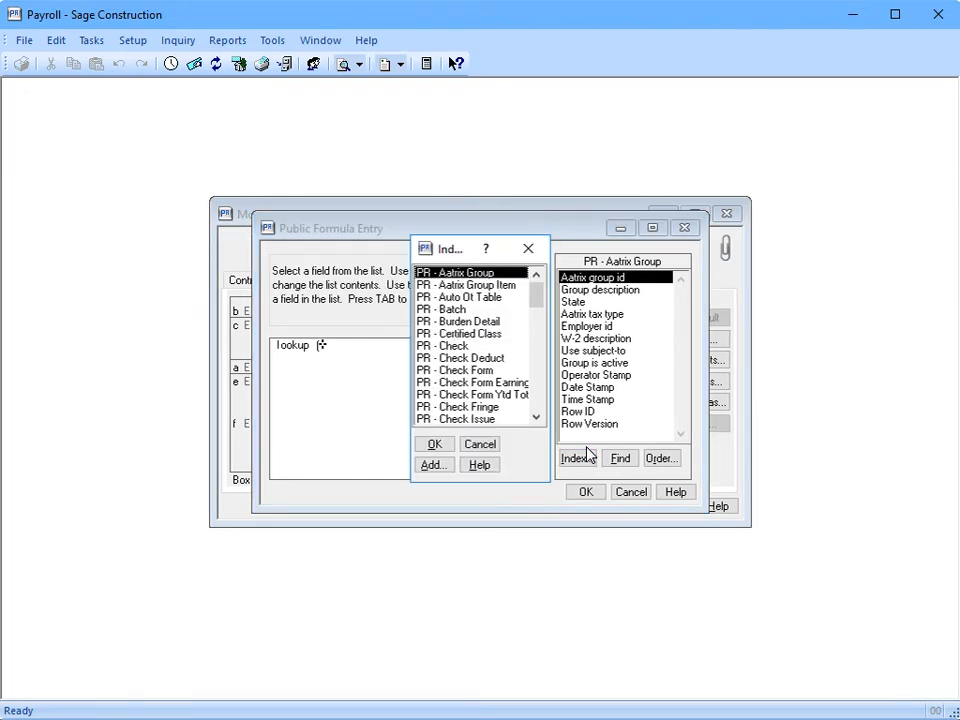
{"action": "left_click", "coordinate": [536, 418]}
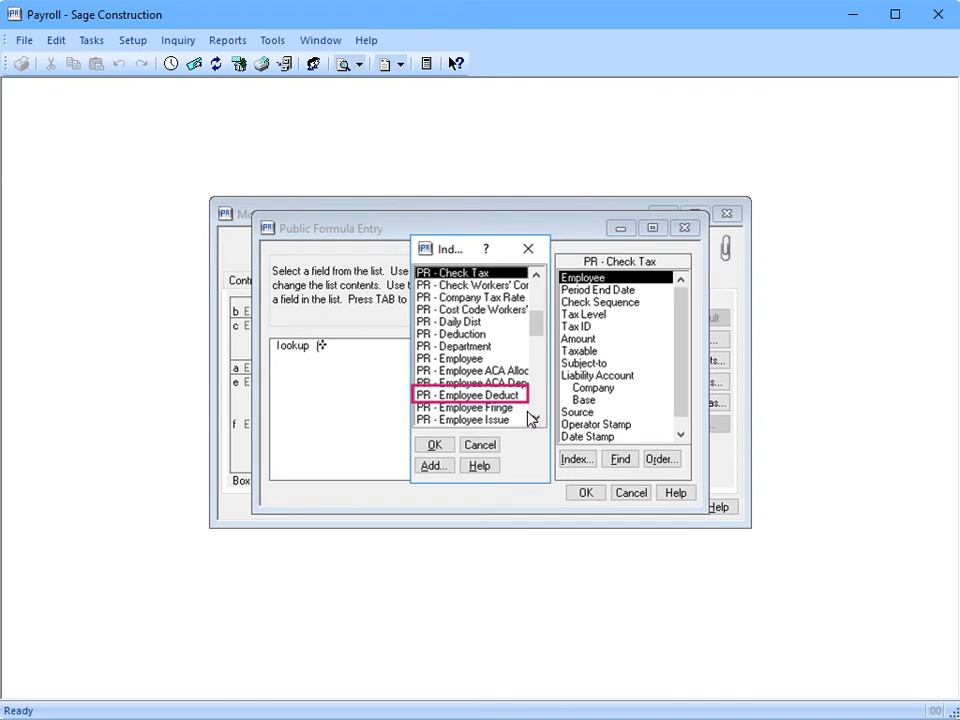
{"action": "left_click", "coordinate": [522, 396]}
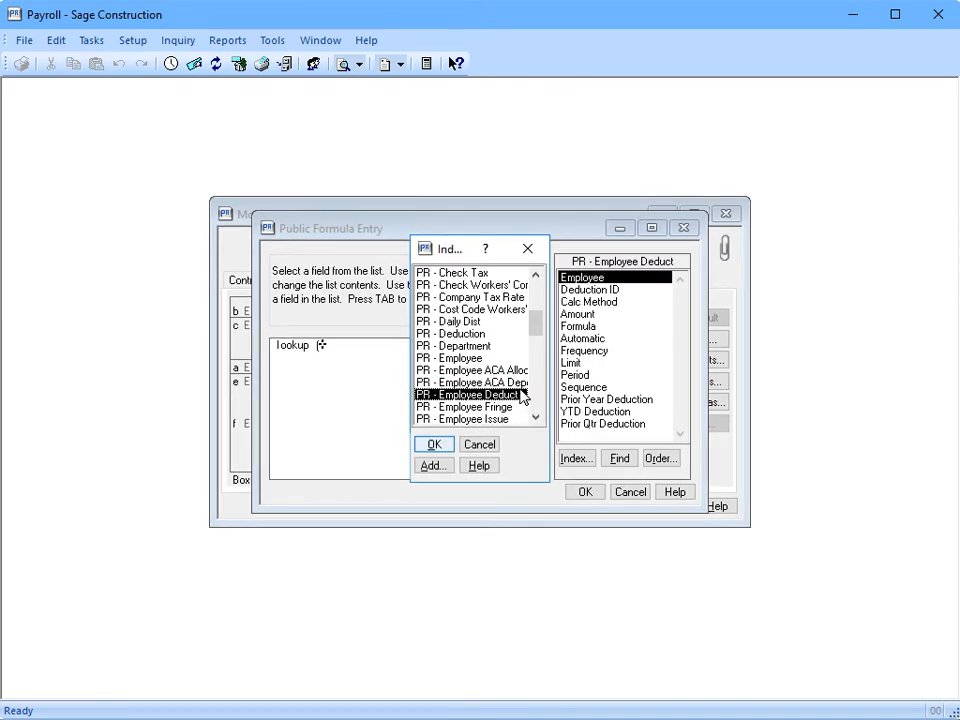
{"action": "left_click", "coordinate": [436, 443]}
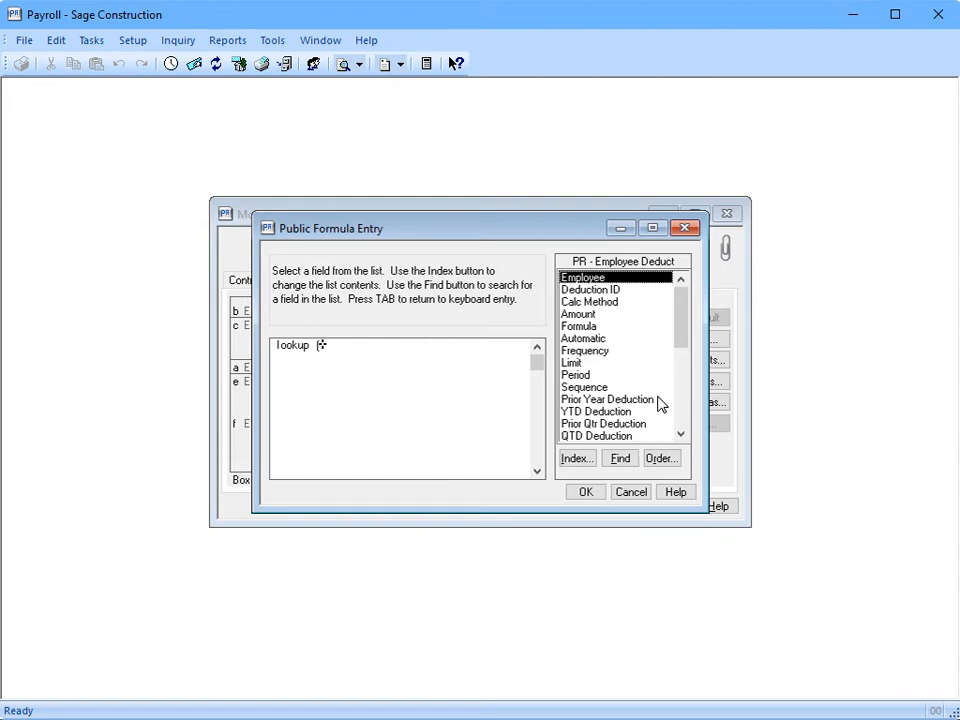
{"action": "left_click", "coordinate": [600, 400]}
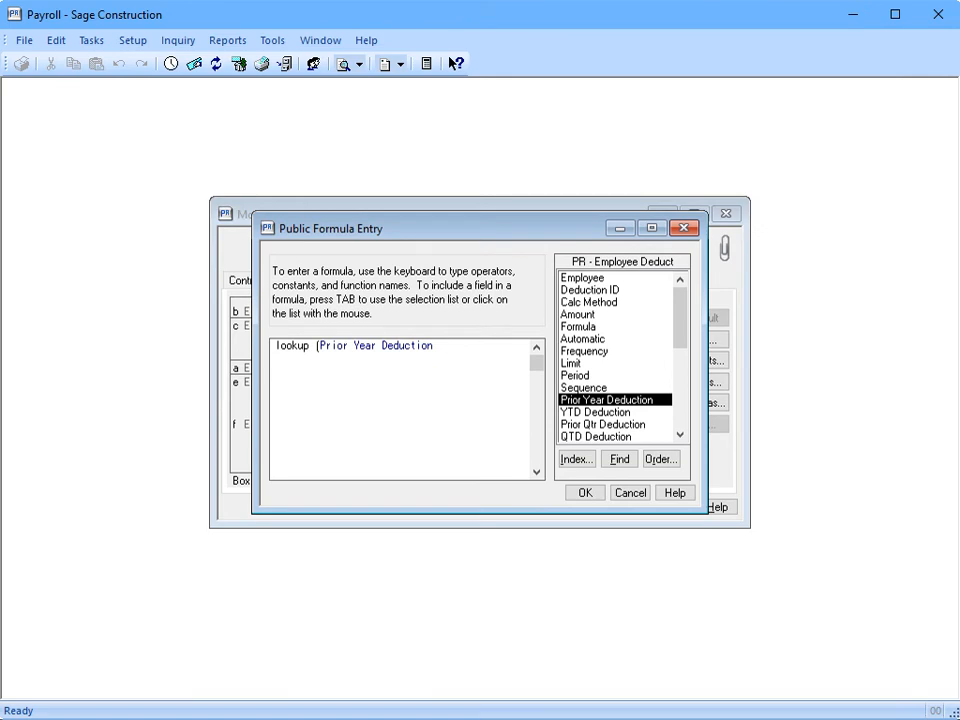
{"action": "type", "text": ","}
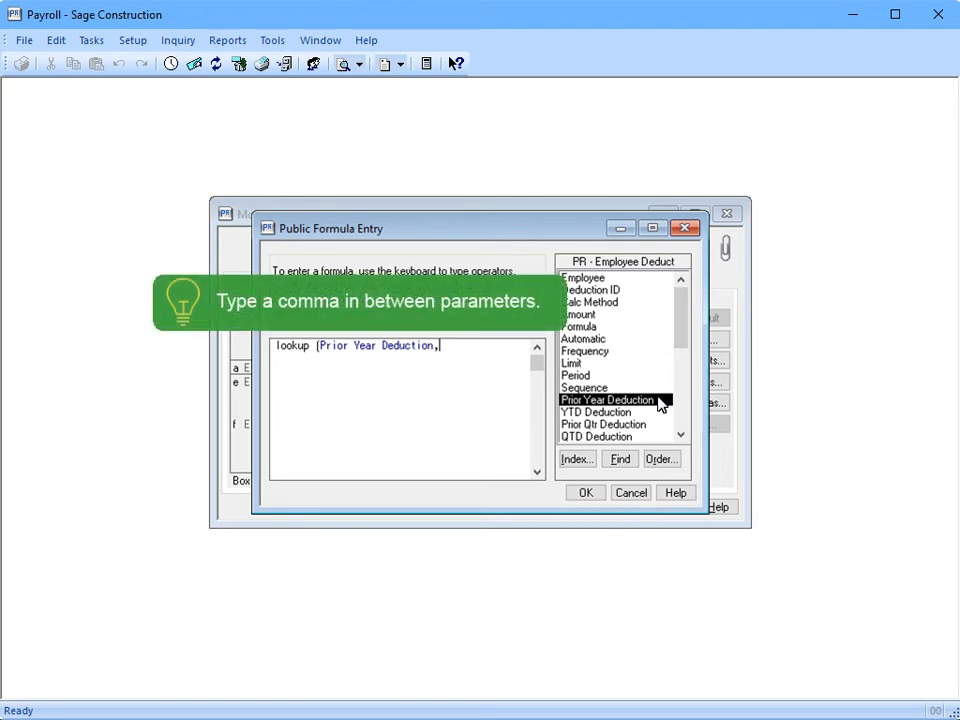
Complete the lookup with the Employee field from the PR - Employee record and the key value "125", closing the parenthesis
{"action": "left_click", "coordinate": [588, 458]}
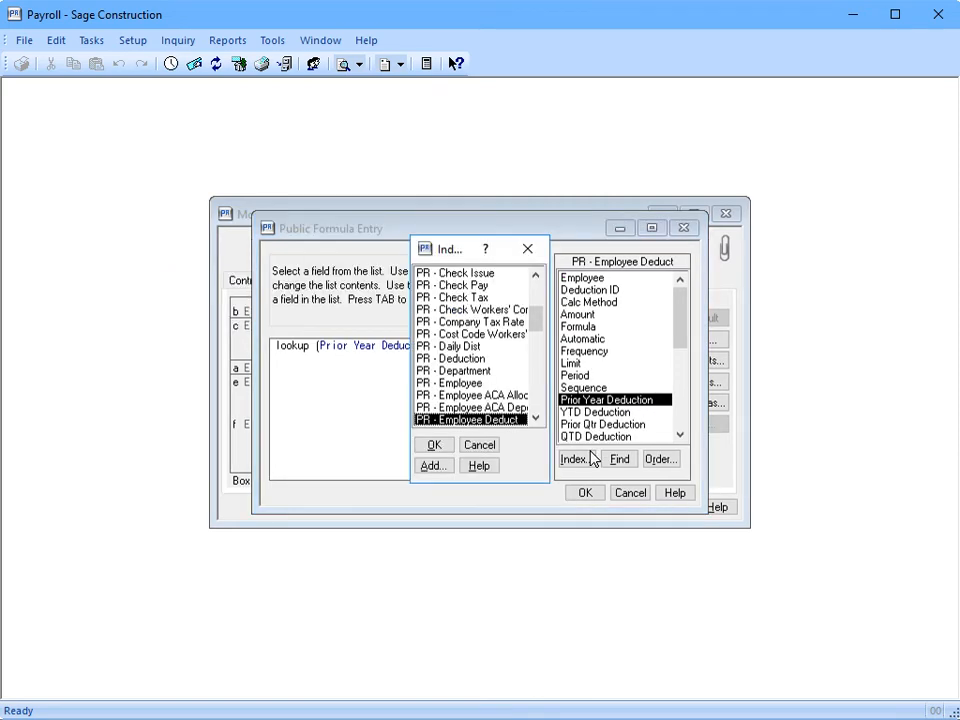
{"action": "left_click", "coordinate": [420, 383]}
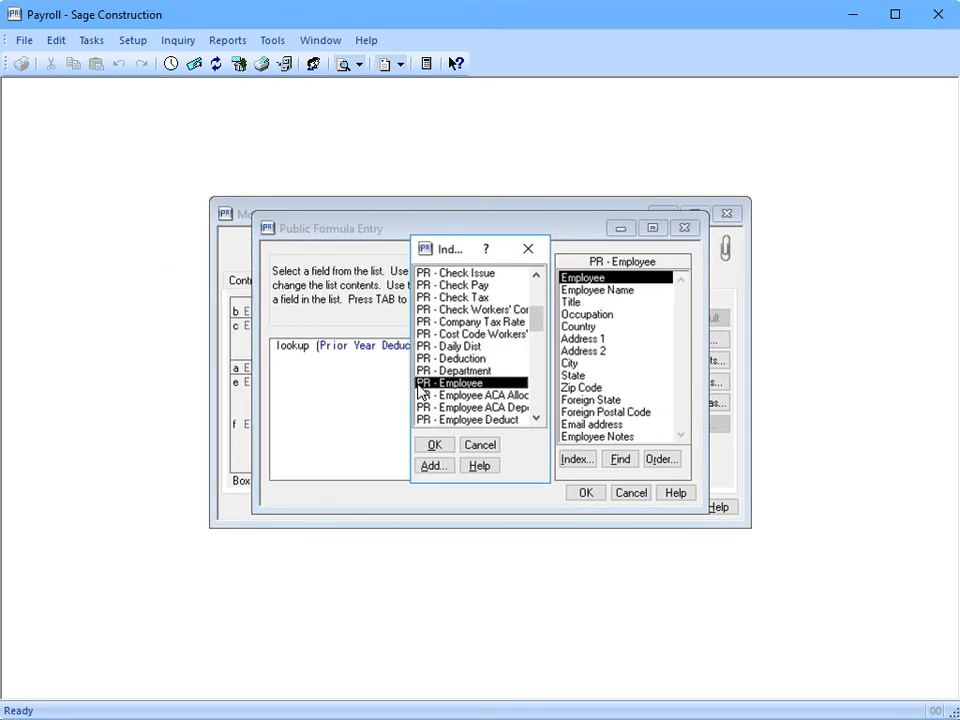
{"action": "left_click", "coordinate": [430, 444]}
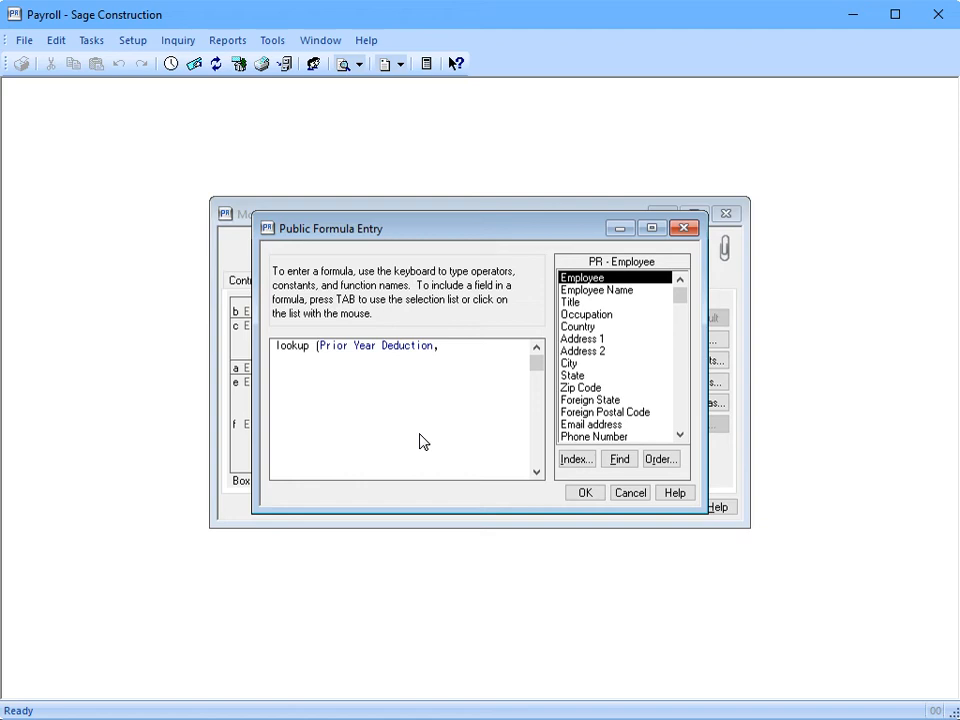
{"action": "left_click", "coordinate": [609, 280]}
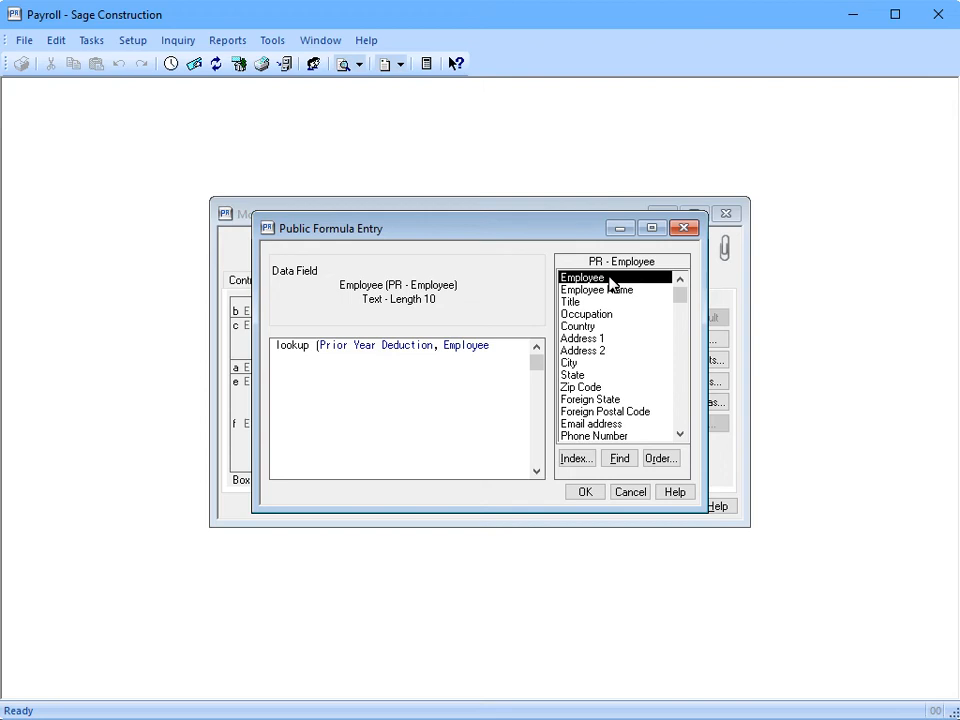
{"action": "type", "text": ", \"125\")"}
{"action": "left_click", "coordinate": [335, 360]}
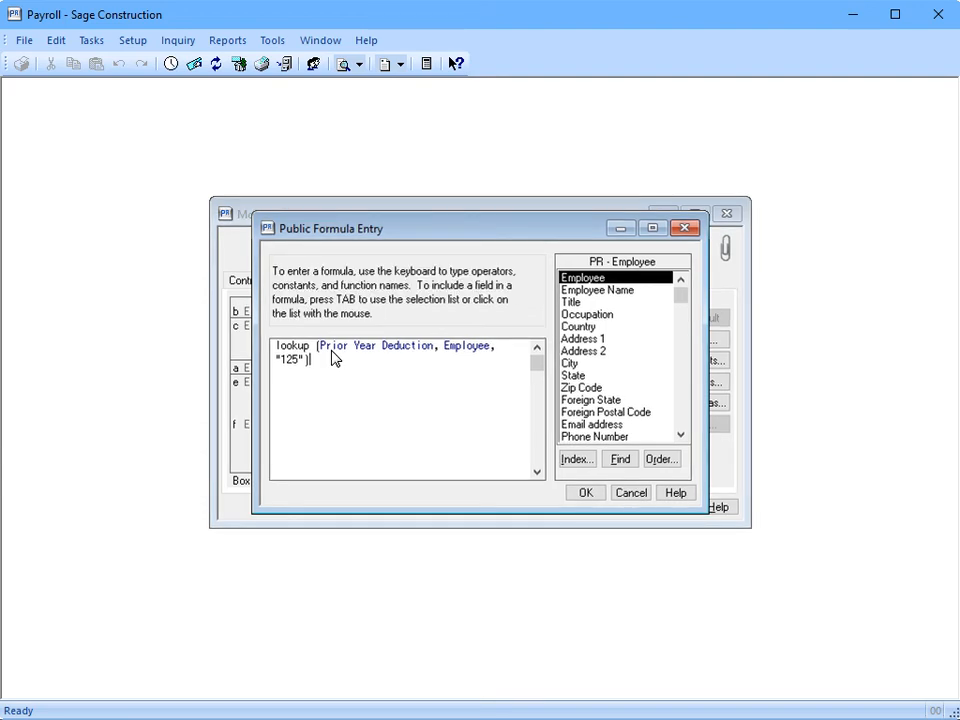
Check the first lookup's field sources, and append "+ lookup (" with the Prior Year Fringe field from the PR - Employee Fringe record and a comma
{"action": "left_click", "coordinate": [320, 345]}
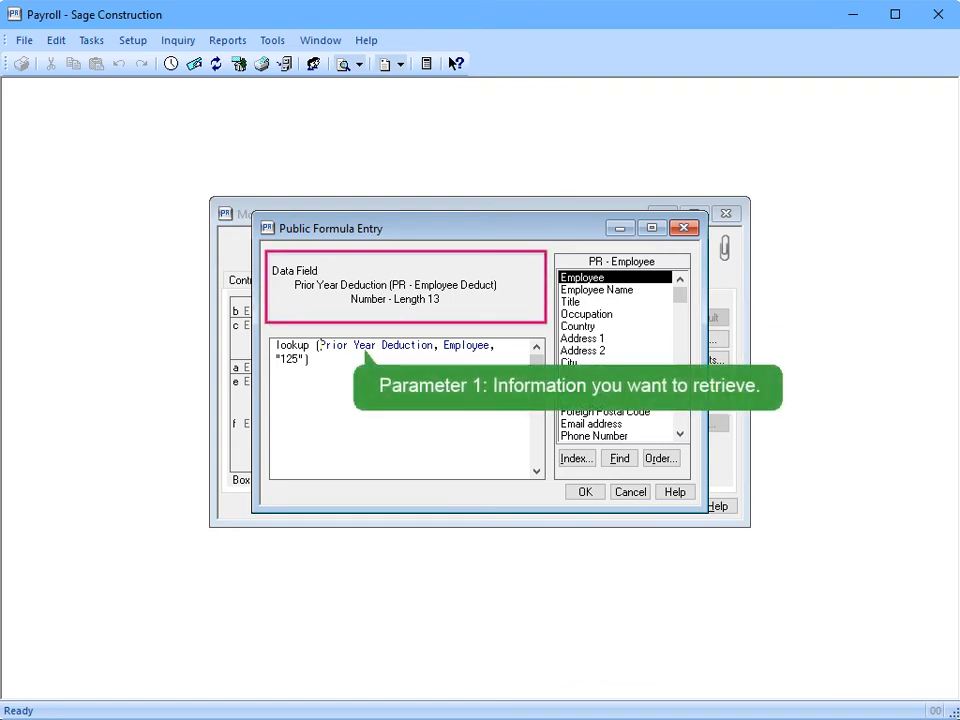
{"action": "left_click", "coordinate": [446, 345]}
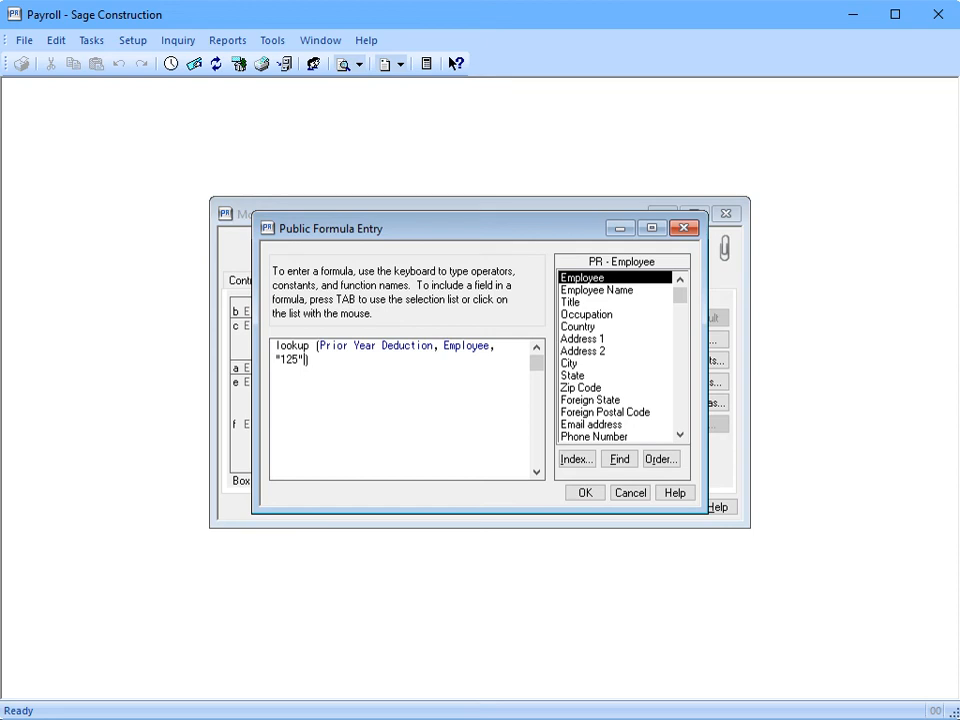
{"action": "type", "text": "+ lookup ("}
{"action": "left_click", "coordinate": [586, 456]}
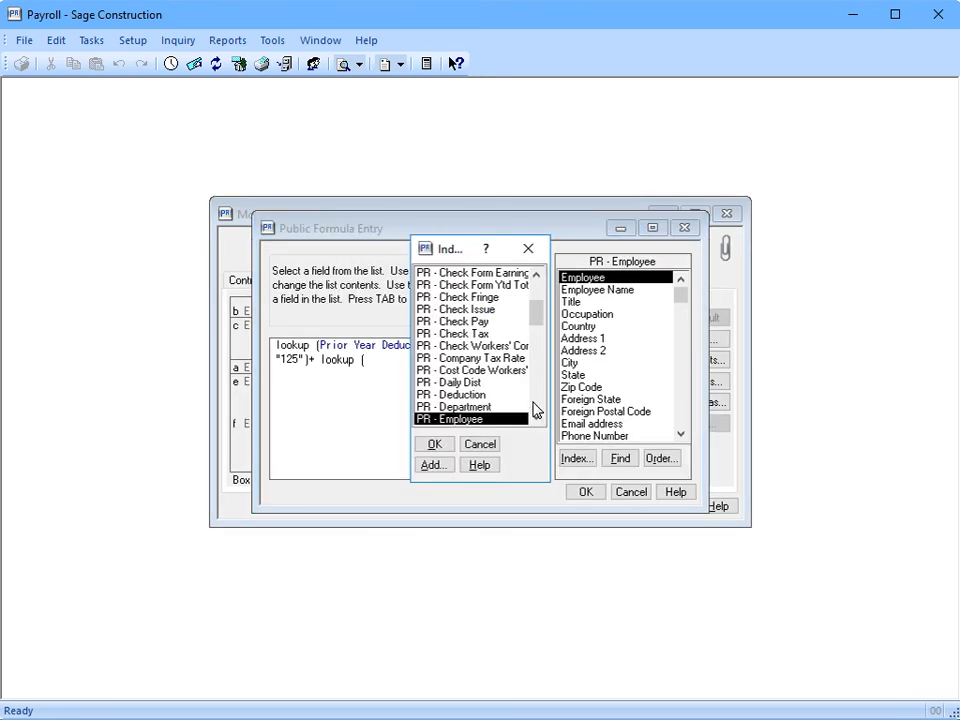
{"action": "scroll", "coordinate": [535, 410], "scroll_direction": "down", "scroll_amount": 4}
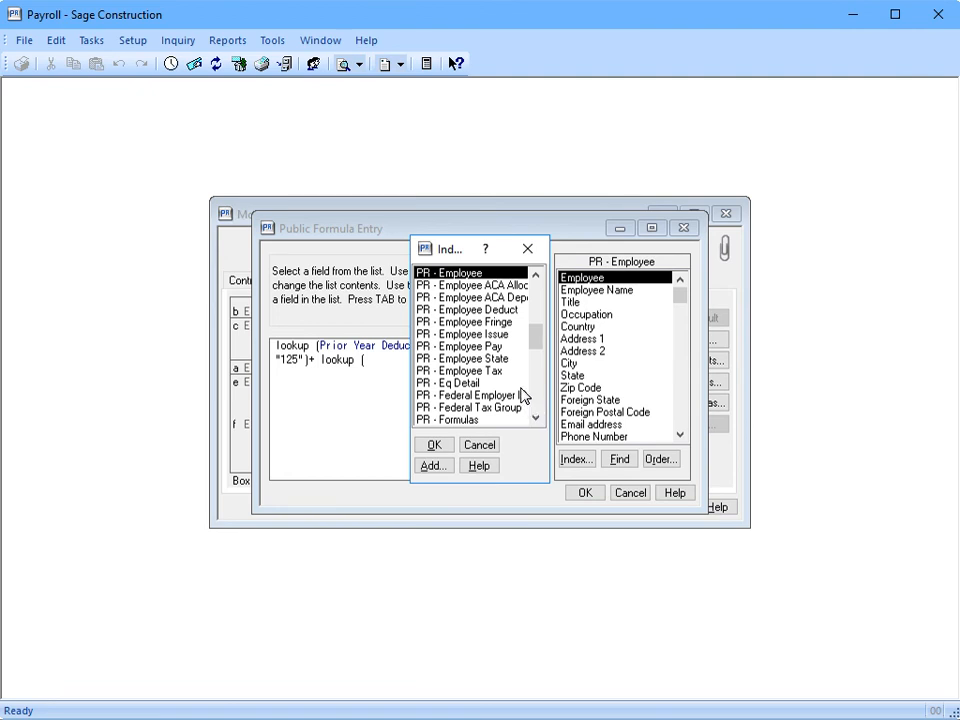
{"action": "left_click", "coordinate": [516, 322]}
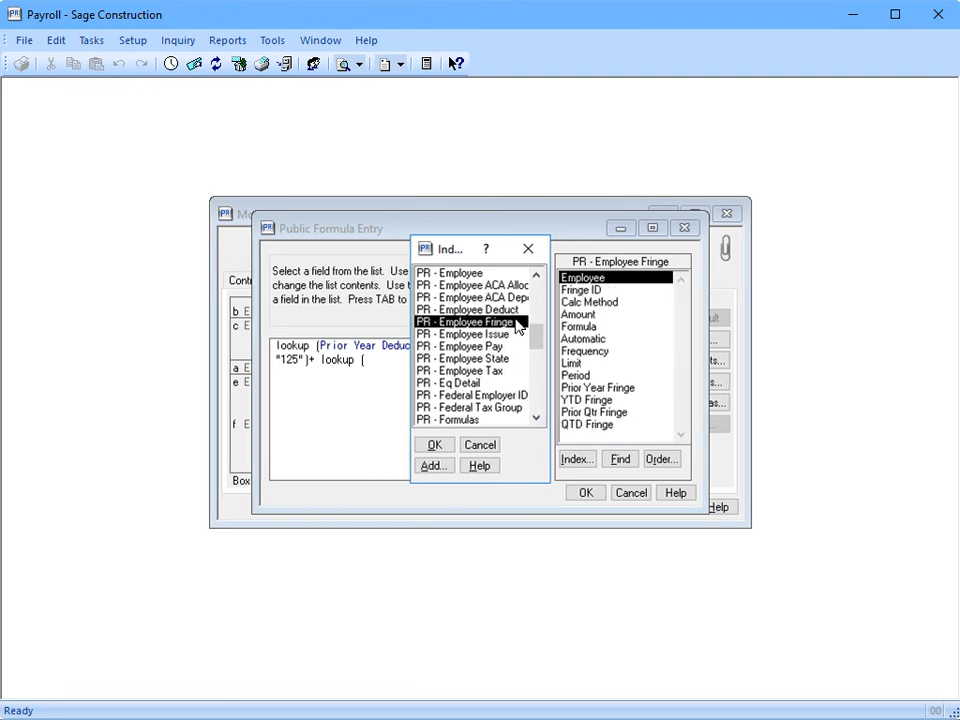
{"action": "left_click", "coordinate": [436, 445]}
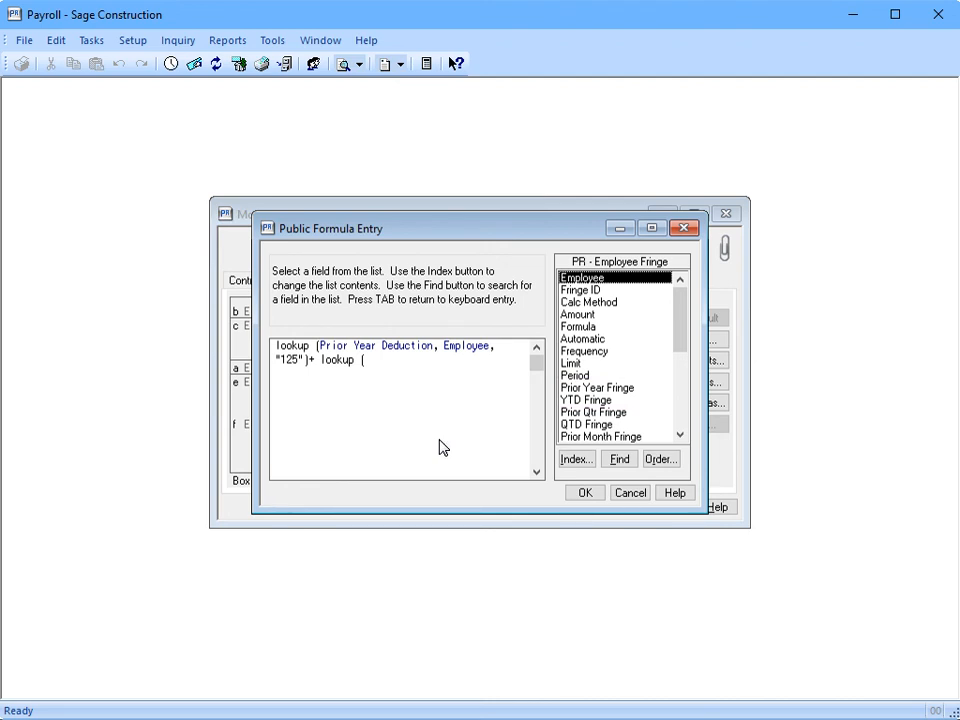
{"action": "left_click", "coordinate": [636, 387]}
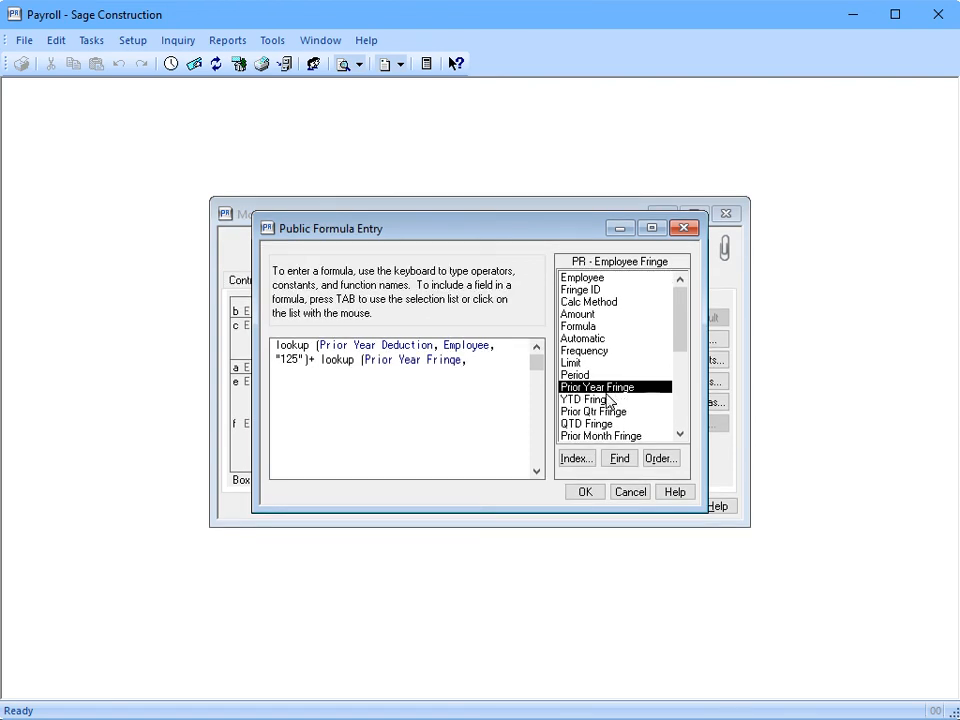
Complete the second lookup with the Employee field from the PR - Employee record and the key value "HSA", closing the parenthesis
{"action": "left_click", "coordinate": [582, 458]}
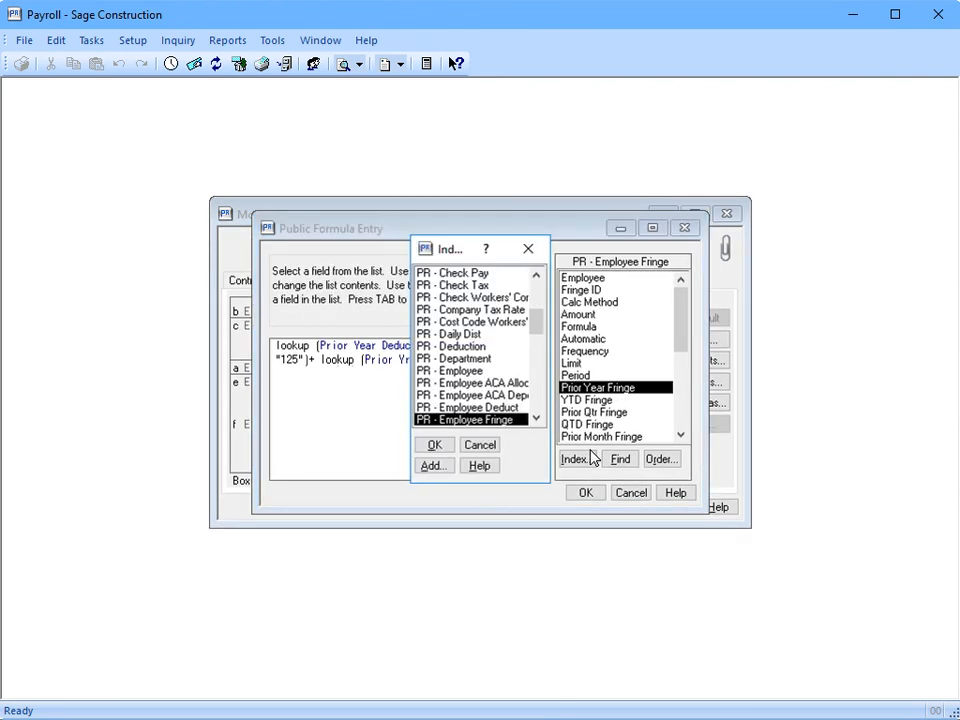
{"action": "left_click", "coordinate": [485, 370]}
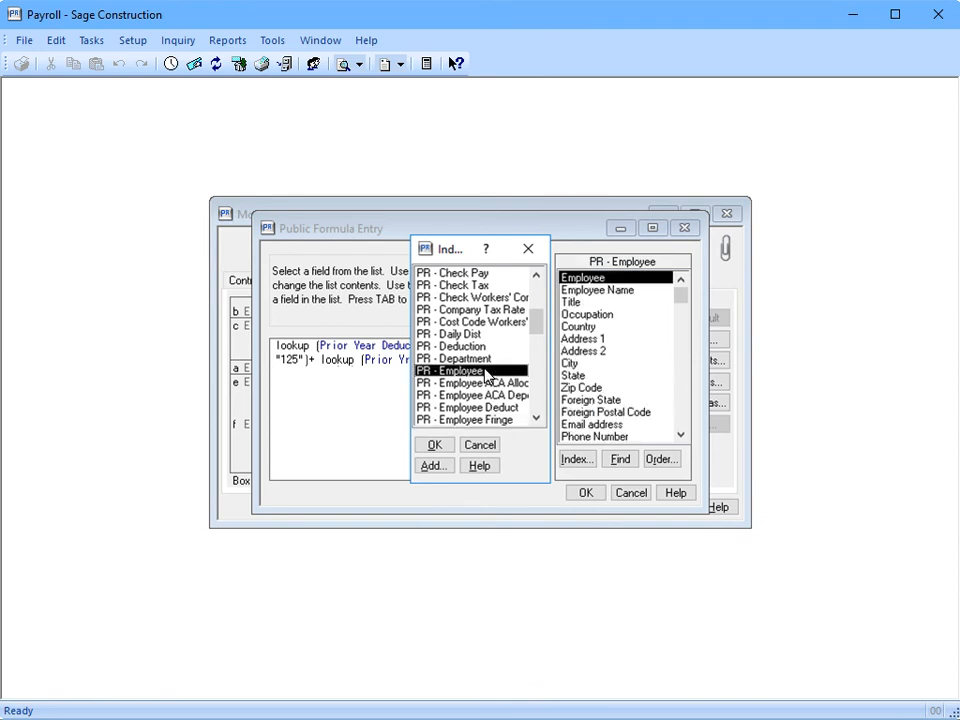
{"action": "left_click", "coordinate": [430, 445]}
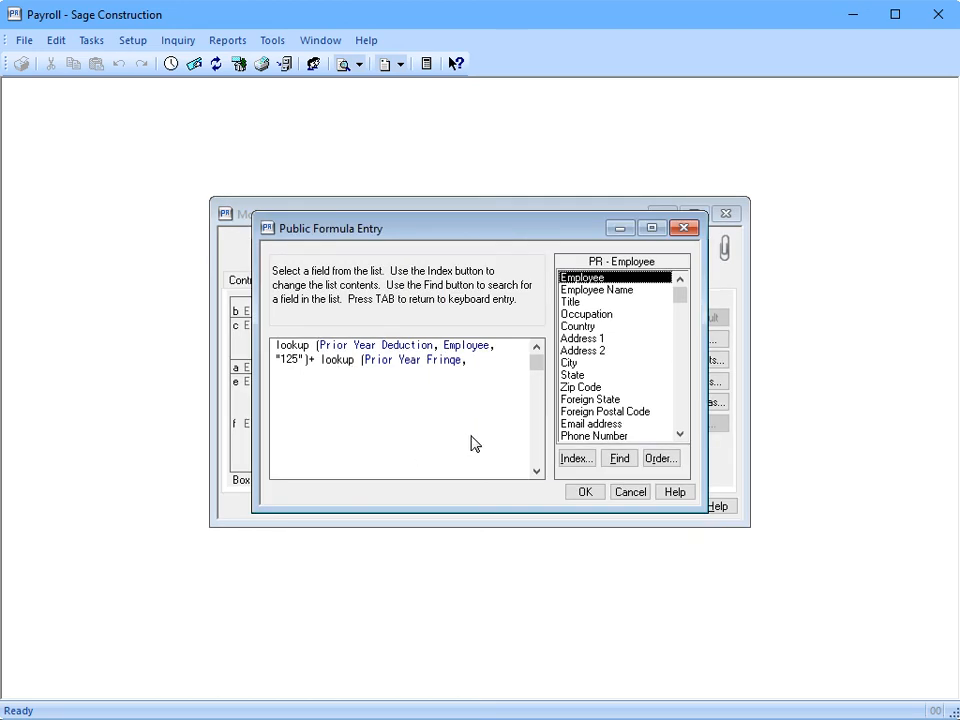
{"action": "double_click", "coordinate": [626, 280]}
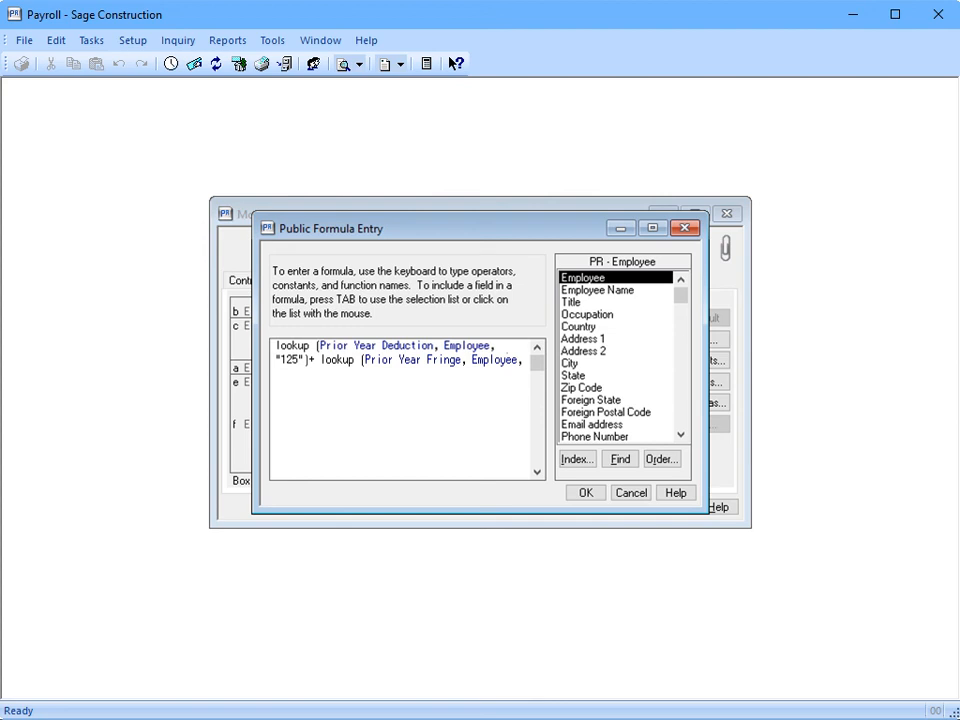
{"action": "type", "text": "\"HSA\")"}
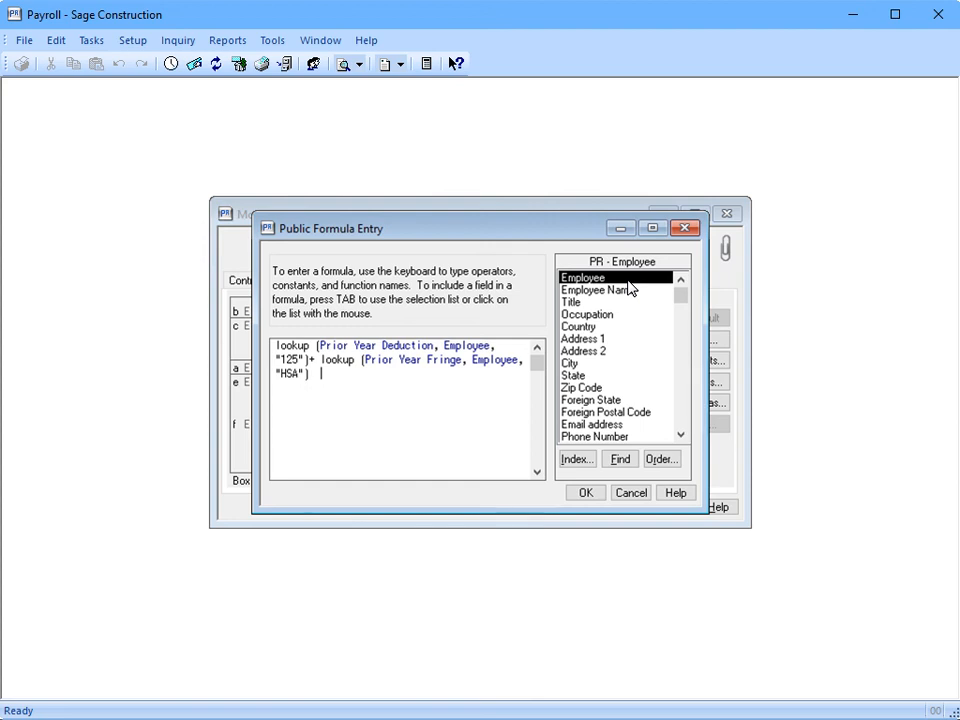
Save the public formula under the name "w2 Box12W" and return to the W-2 form amounts
{"action": "left_click", "coordinate": [584, 493]}
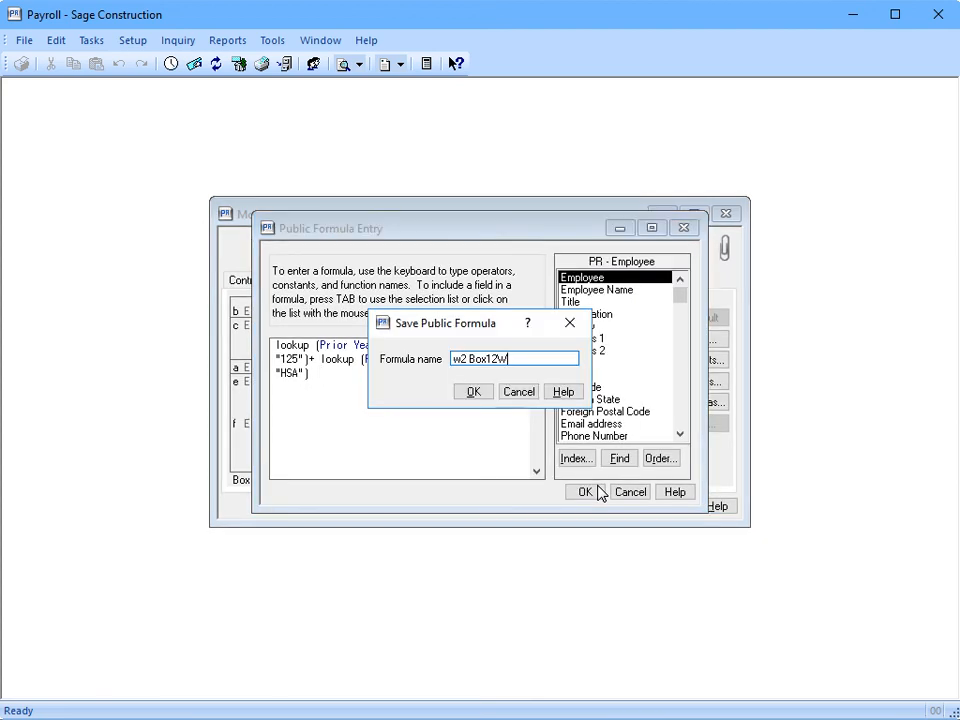
{"action": "left_click", "coordinate": [466, 391]}
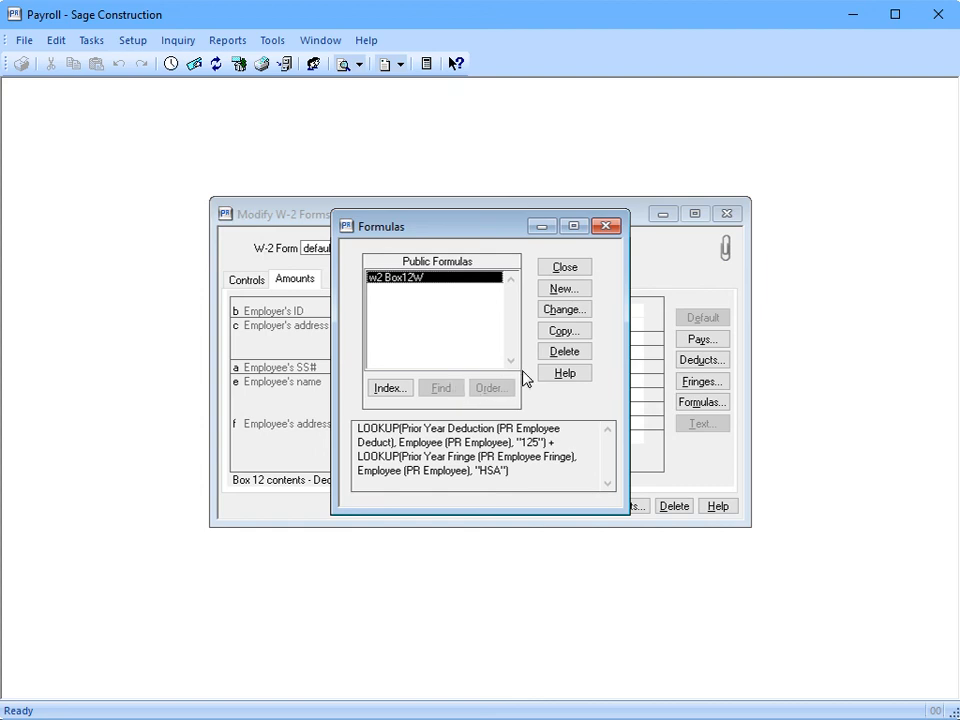
{"action": "left_click", "coordinate": [565, 268]}
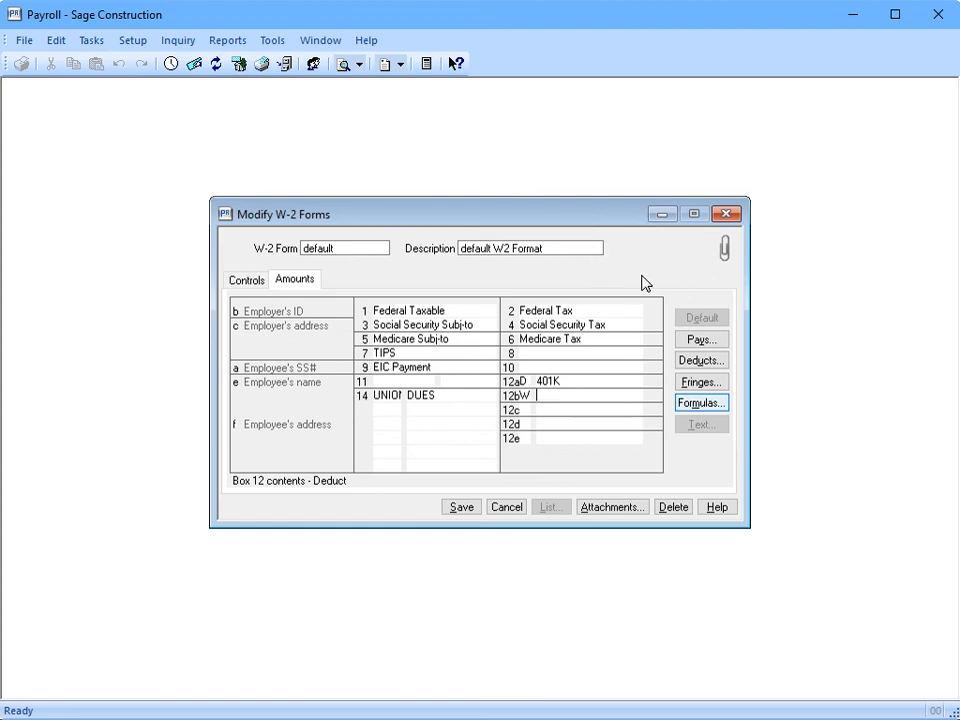
Assign the w2 Box12W formula to box 12b with code W and save the default W-2 form
{"action": "left_click", "coordinate": [719, 402]}
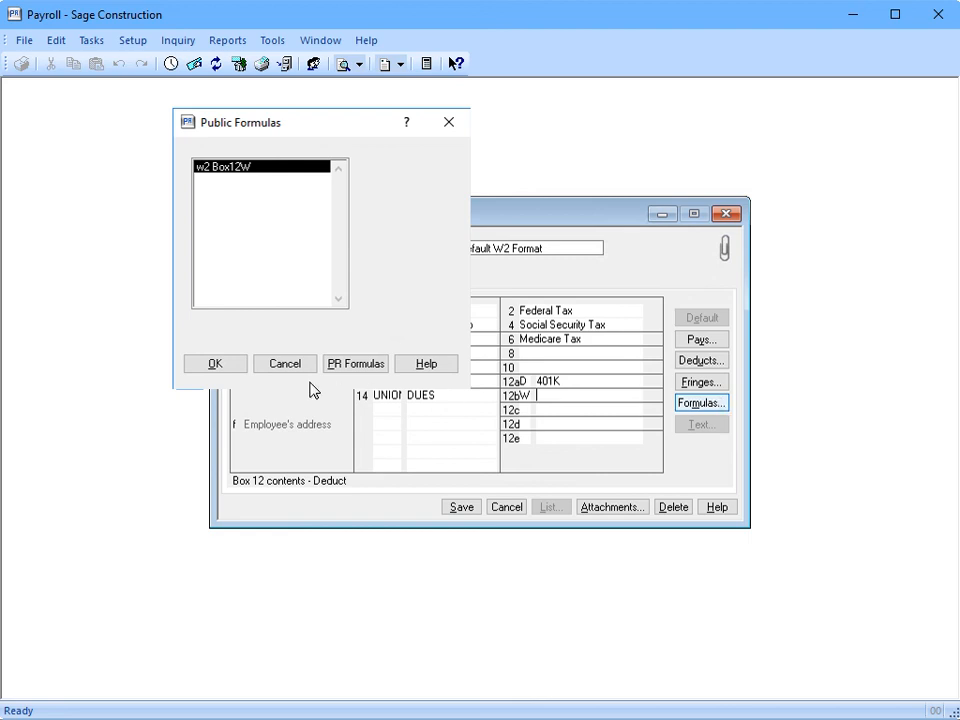
{"action": "left_click", "coordinate": [236, 364]}
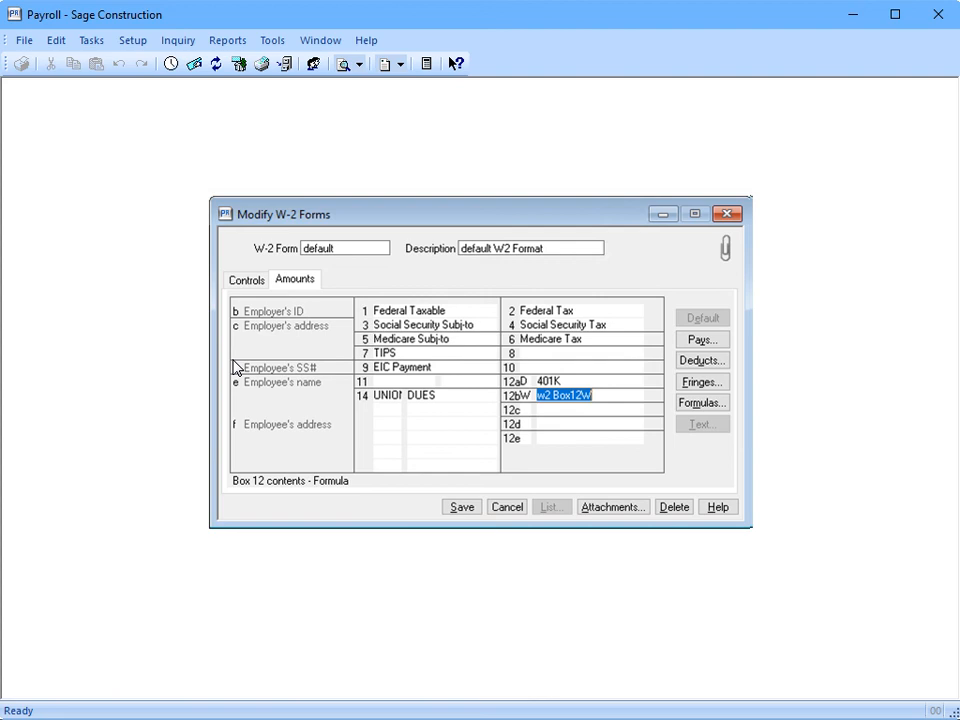
{"action": "left_click", "coordinate": [447, 506]}
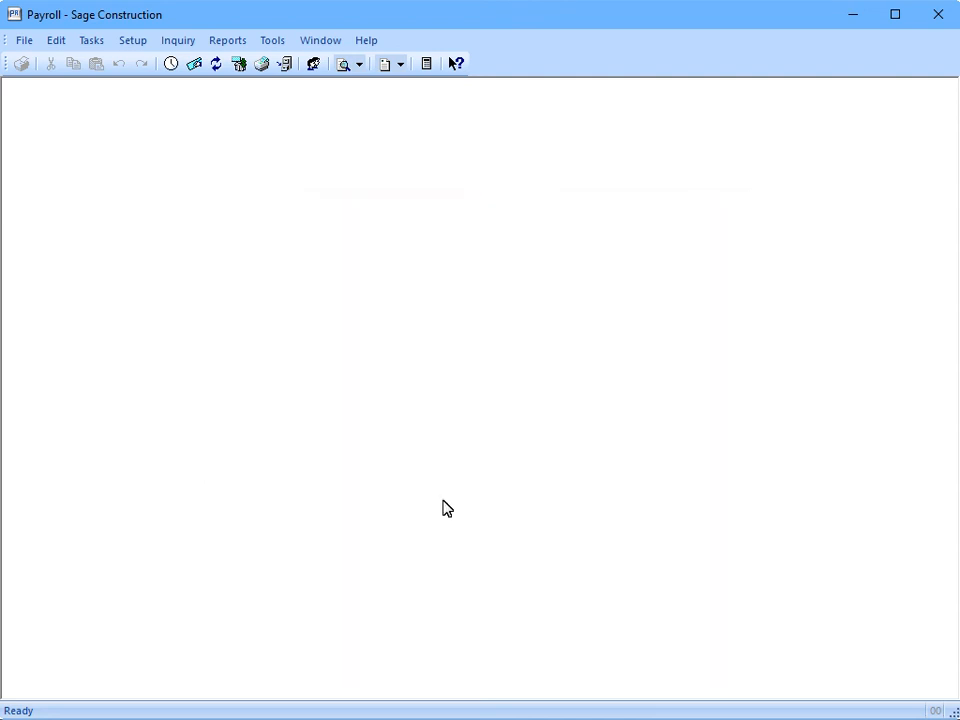